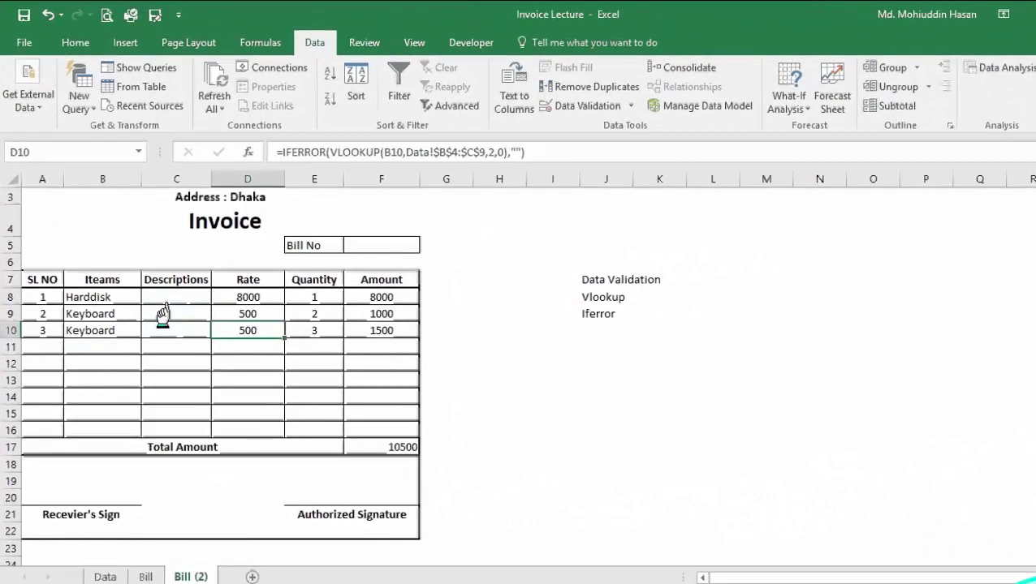
Change the first invoice item from Harddisk to Mother Board and check the total's =SUM(F8:F16) formula.
left_click(99, 296)
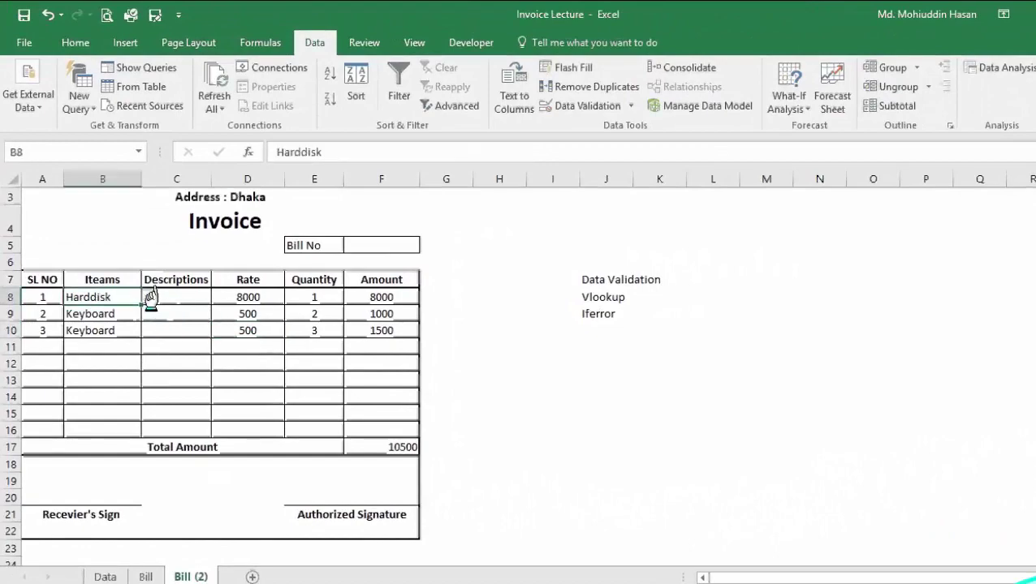
left_click(148, 298)
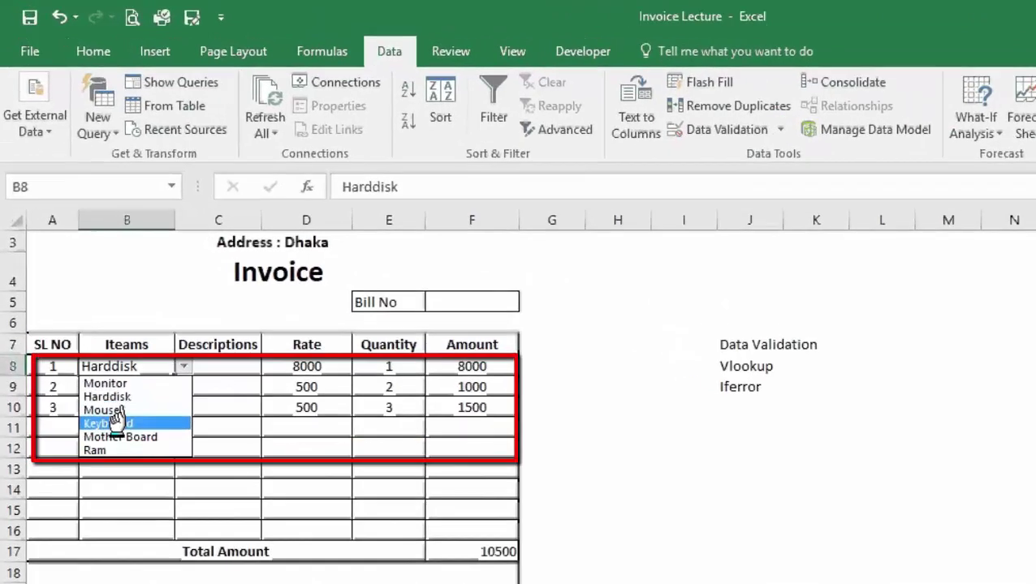
key("Escape")
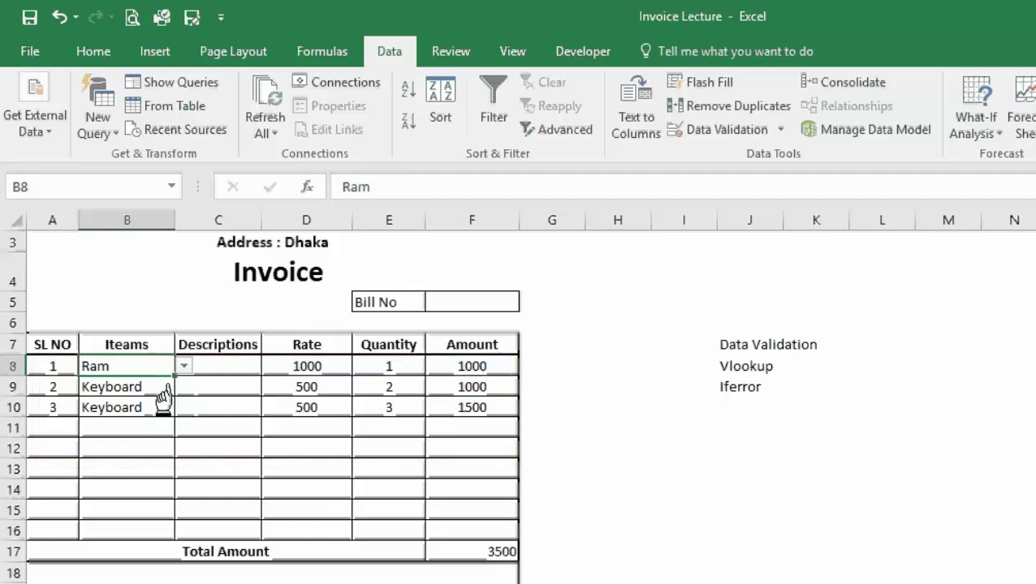
left_click(184, 366)
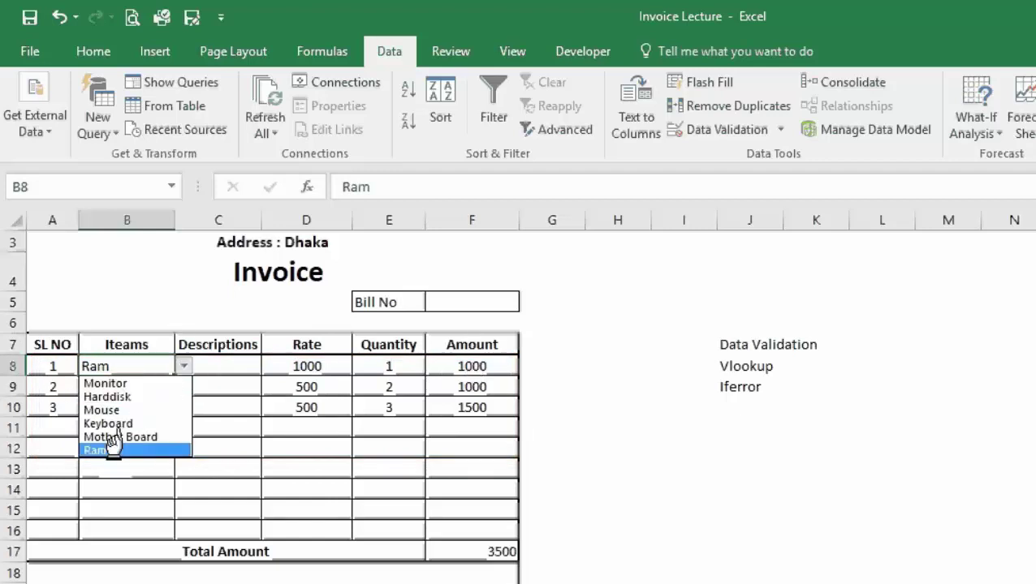
left_click(118, 437)
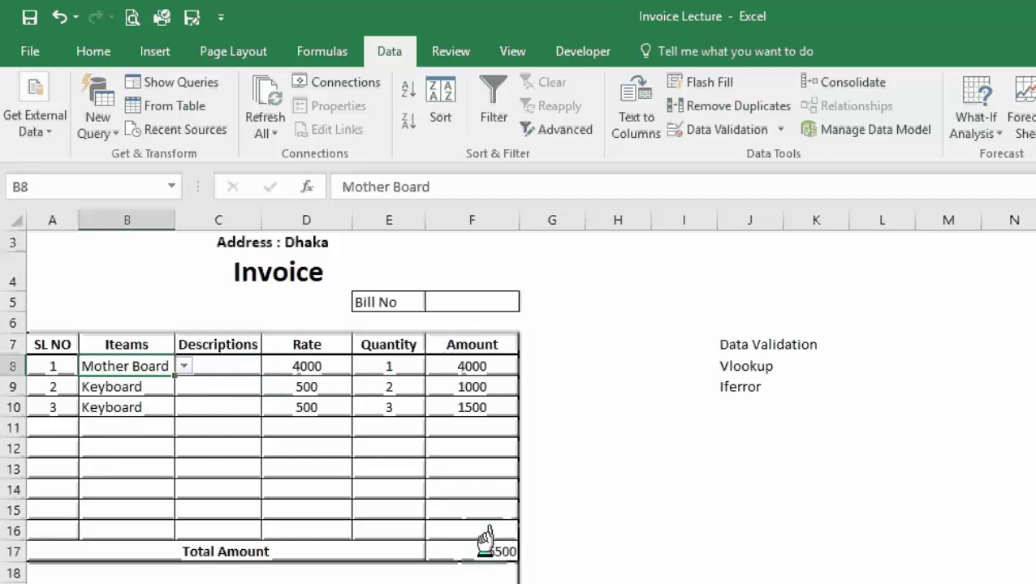
left_click(479, 549)
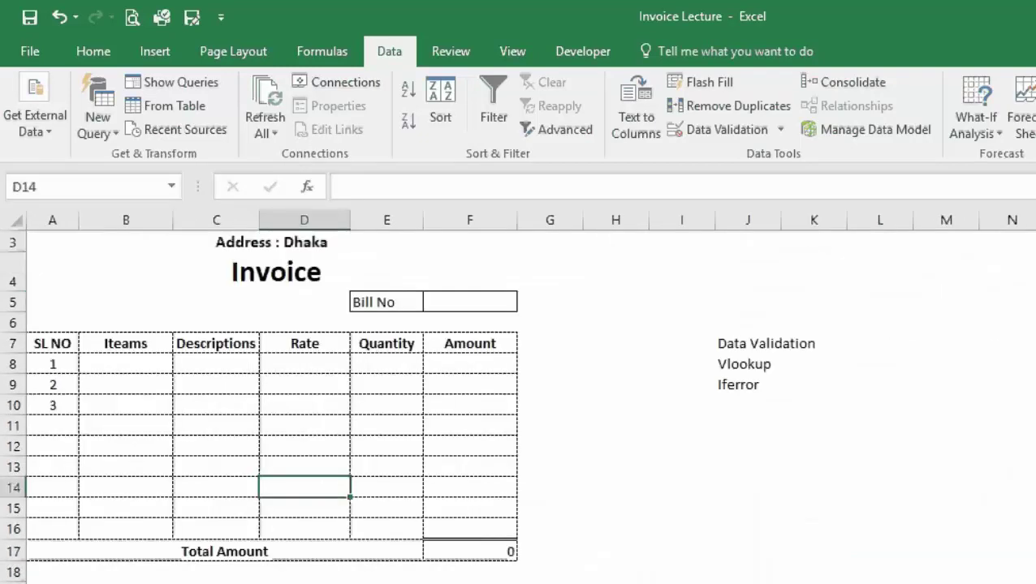
Scroll to the top of the blank invoice and inspect the first Items and Rate cells, B8 and D8.
left_click(222, 378)
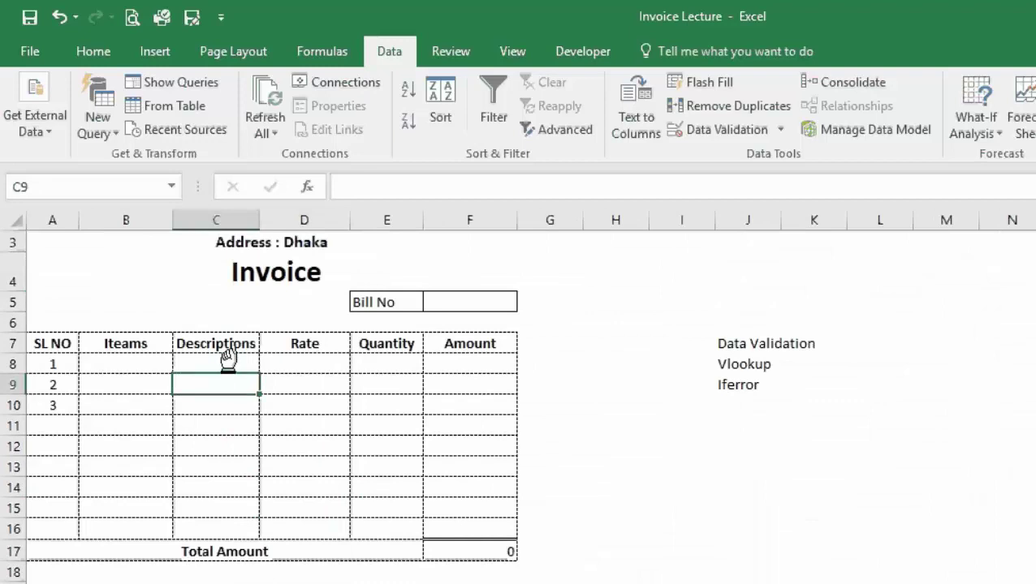
left_click(301, 294)
left_click(301, 291)
key("Up")
key("Up")
key("Up")
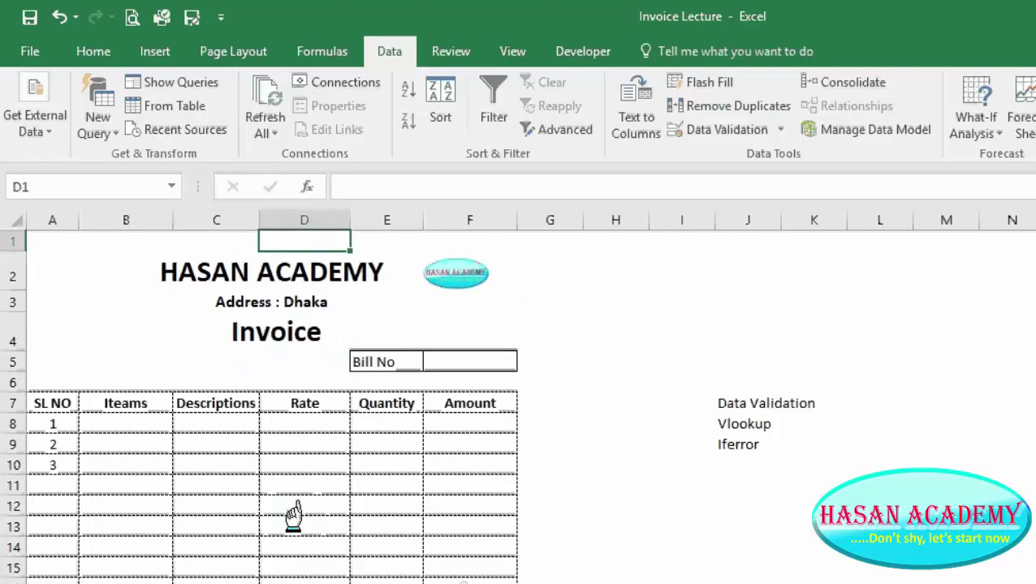
left_click(124, 428)
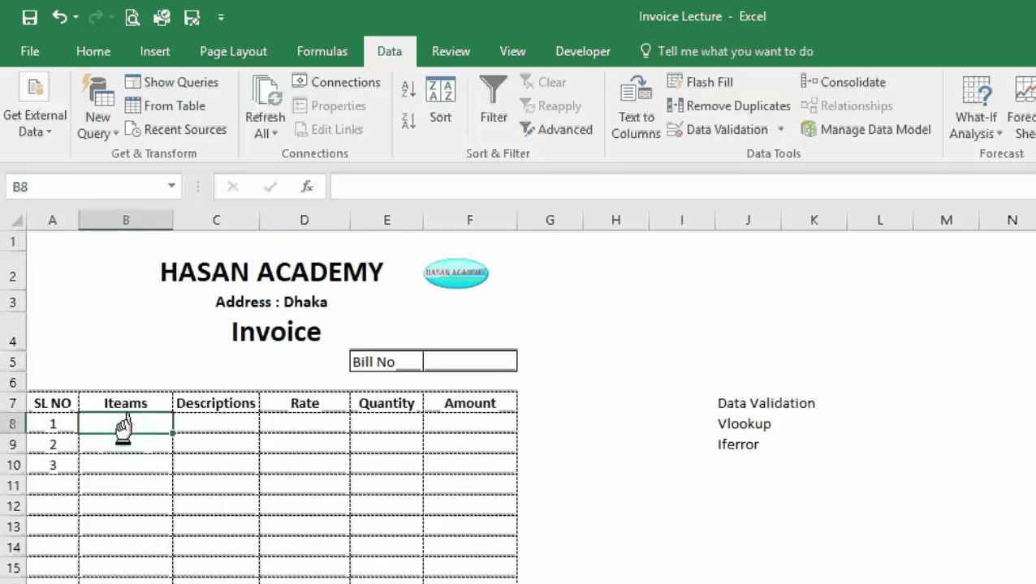
left_click(317, 424)
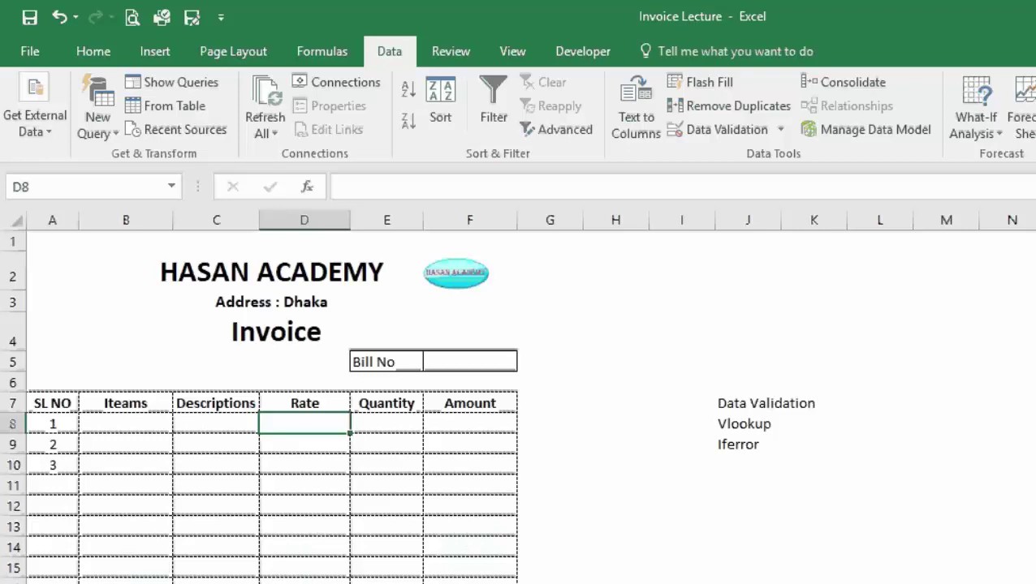
Review the Data sheet's product price list, then select the Items cells from B8 downward.
key("ctrl+Page_Down")
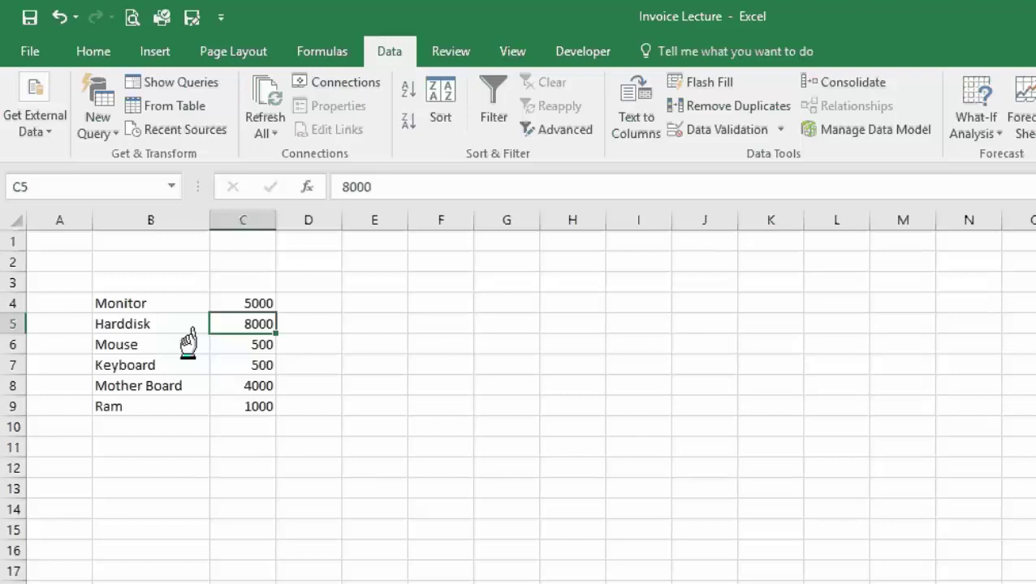
left_click(154, 307)
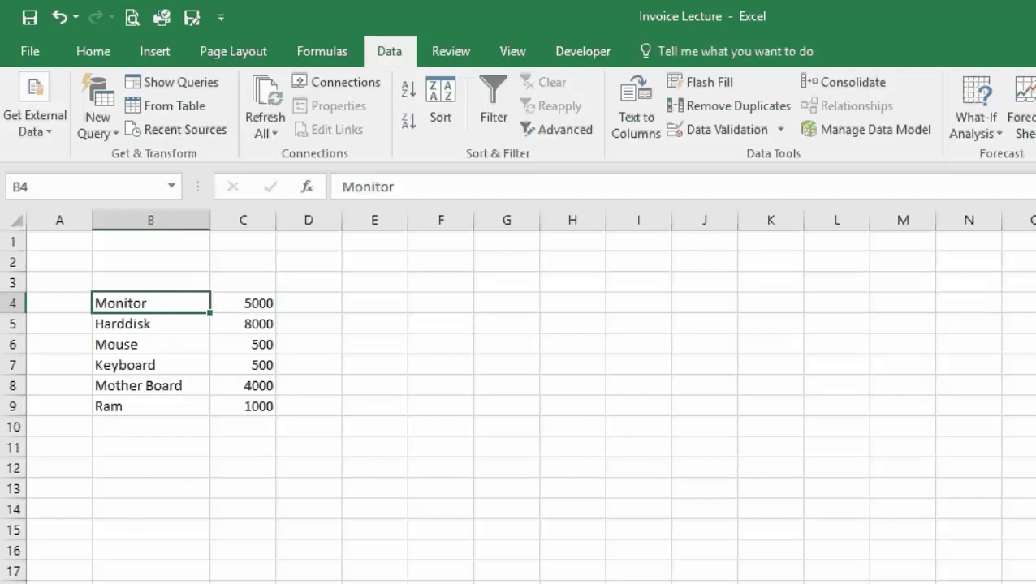
key("ctrl+Page_Up")
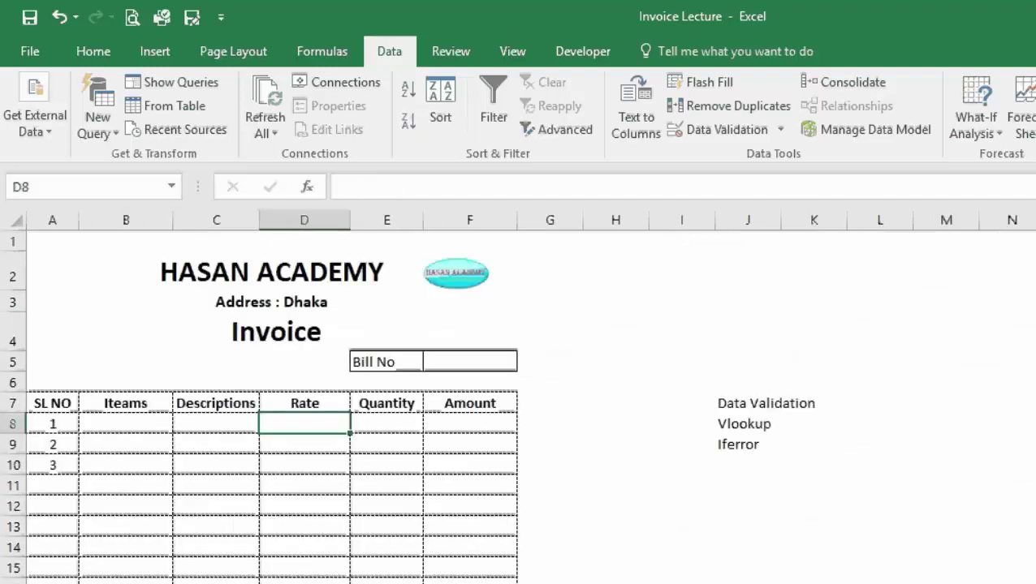
left_click(132, 422)
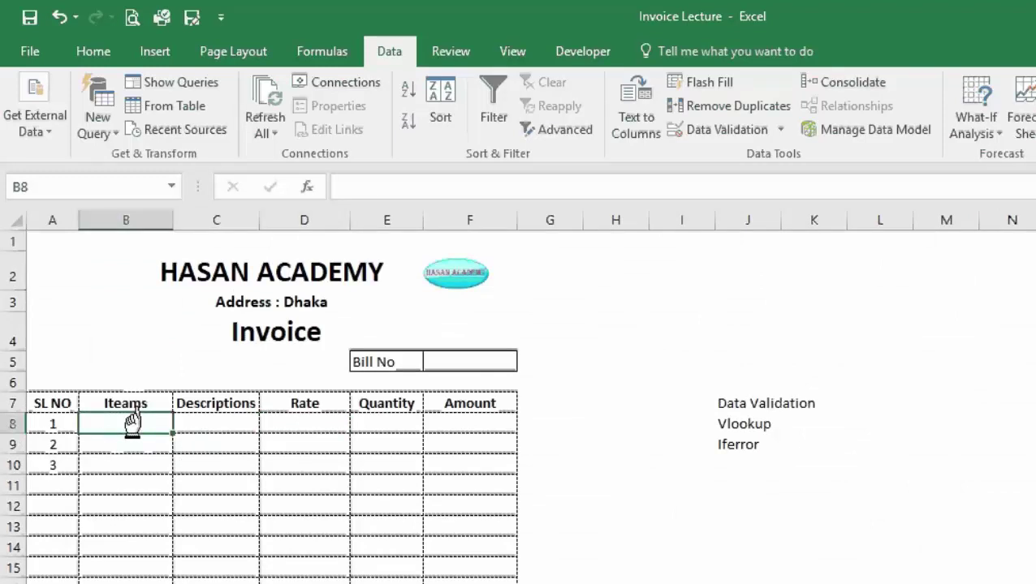
left_click_drag(132, 422, 126, 578)
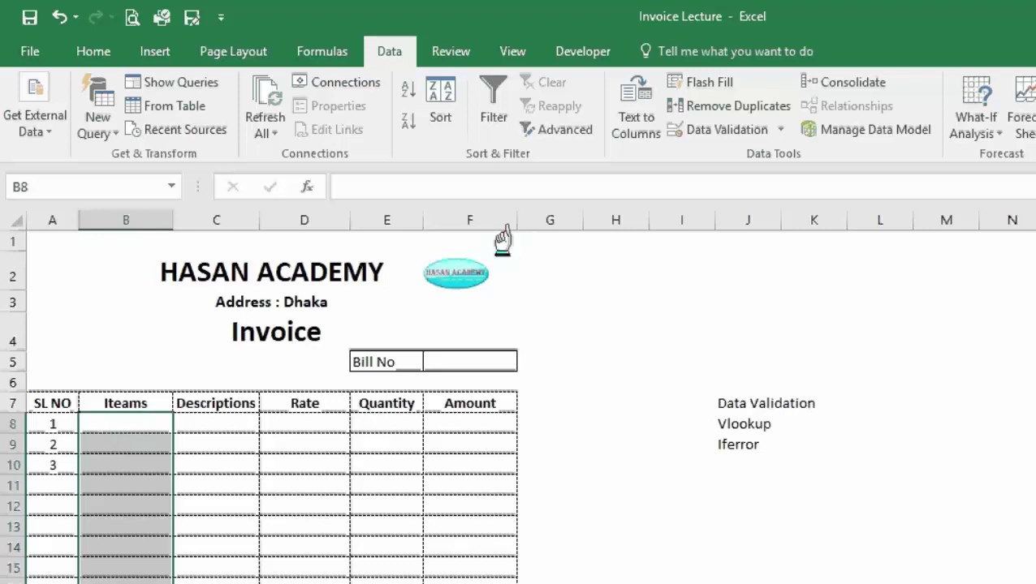
Add a List data validation to the Items cells sourced from Data!$B$4:$B$9, Monitor through Ram.
left_click(721, 132)
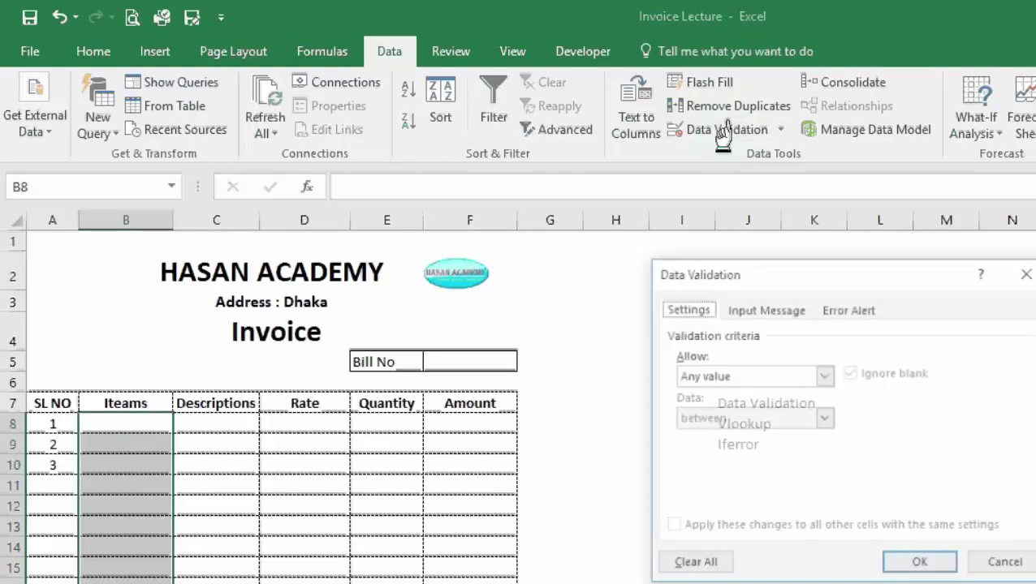
left_click(823, 376)
left_click(714, 435)
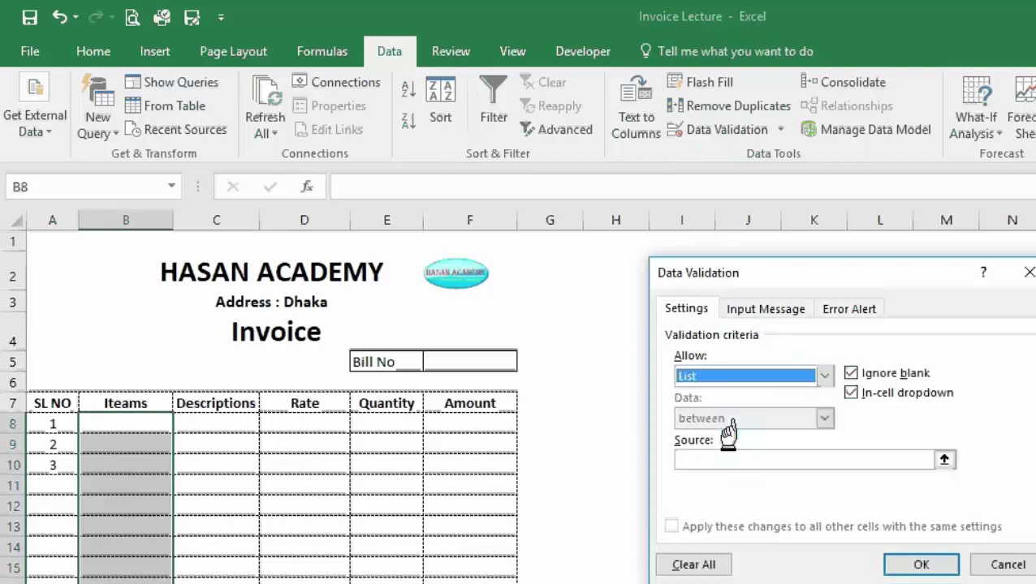
left_click(762, 460)
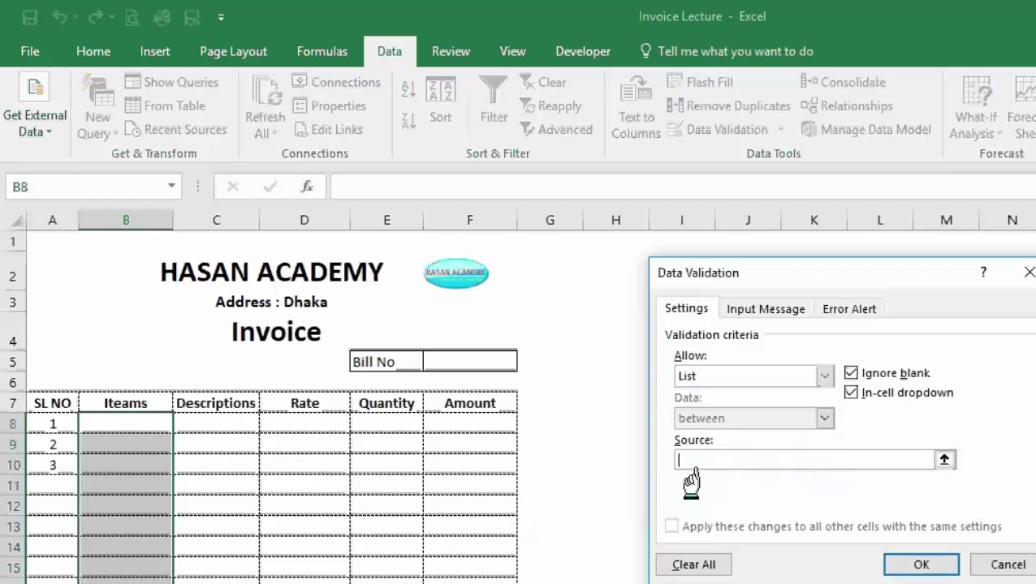
left_click(150, 581)
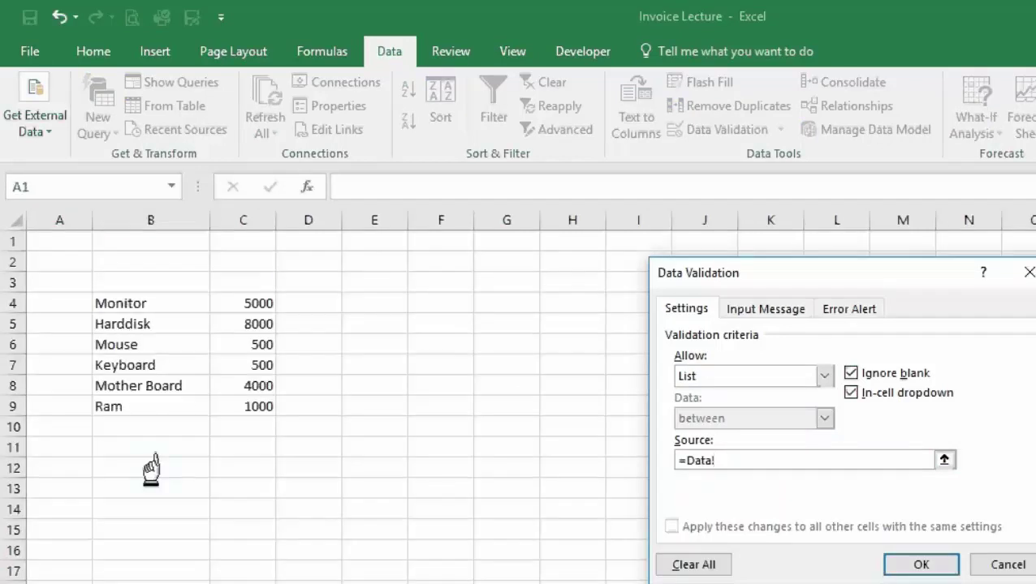
left_click_drag(153, 308, 154, 400)
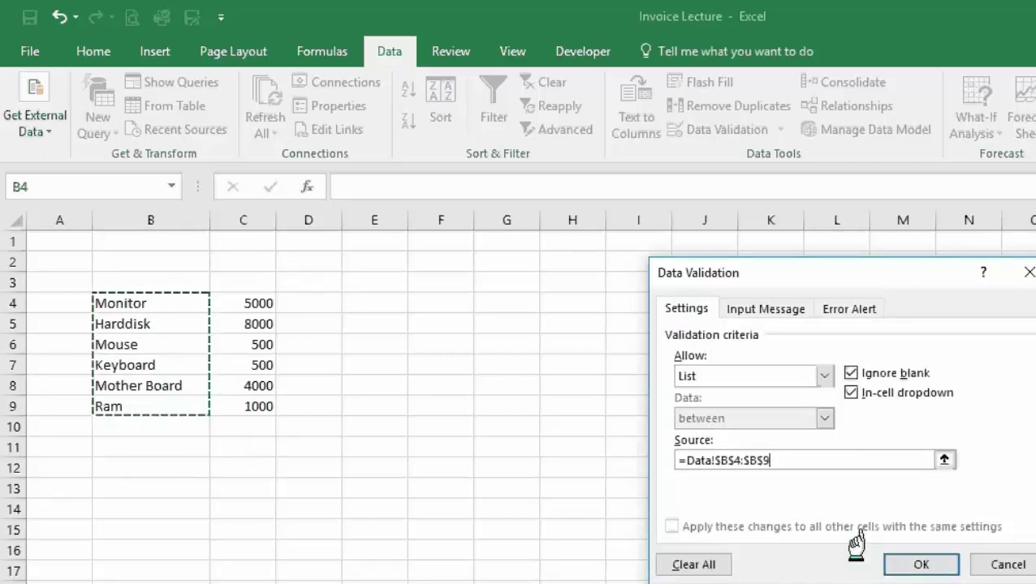
left_click(919, 564)
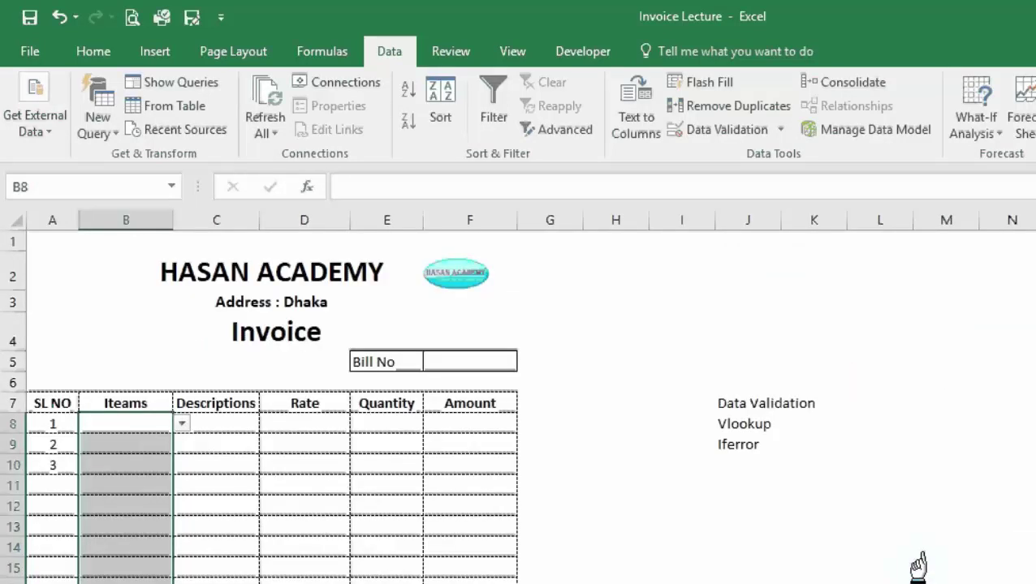
left_click(357, 528)
left_click(139, 422)
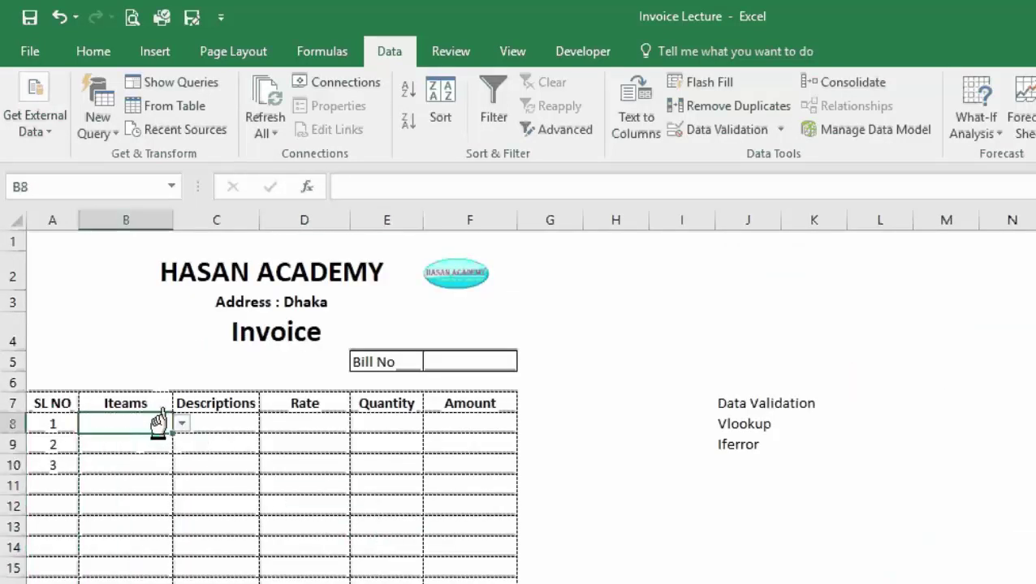
left_click(182, 422)
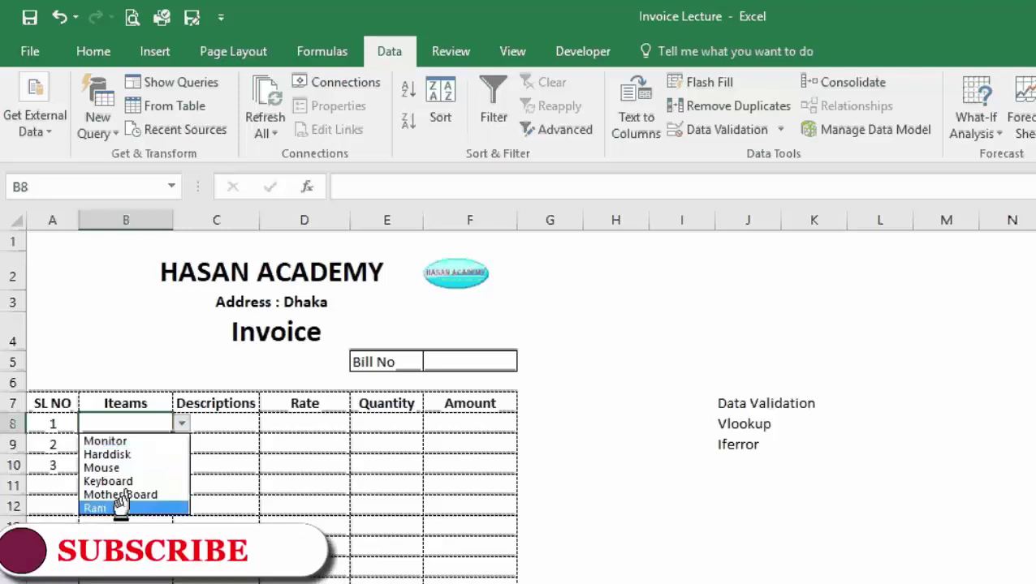
left_click(126, 441)
left_click(155, 442)
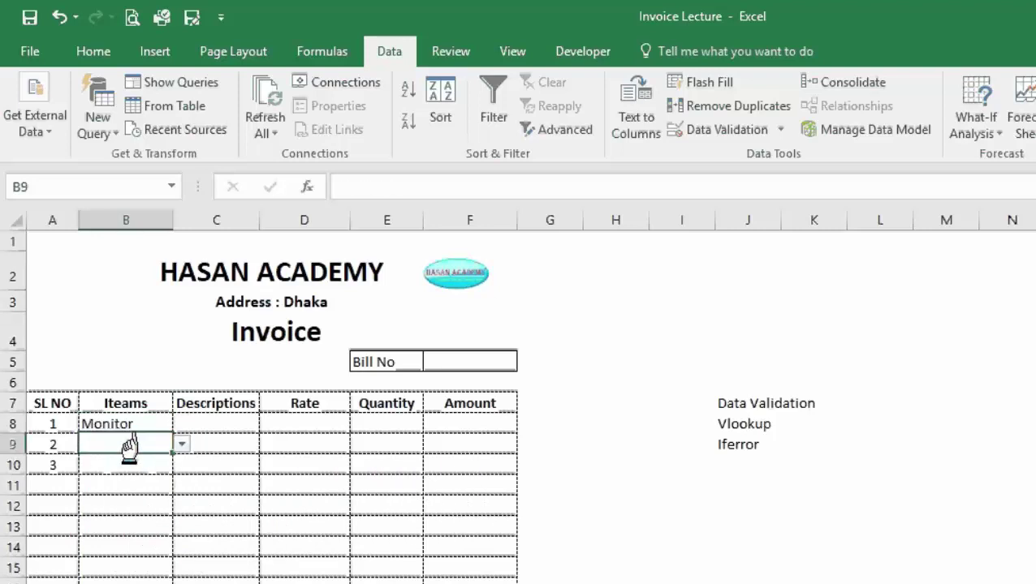
left_click(175, 443)
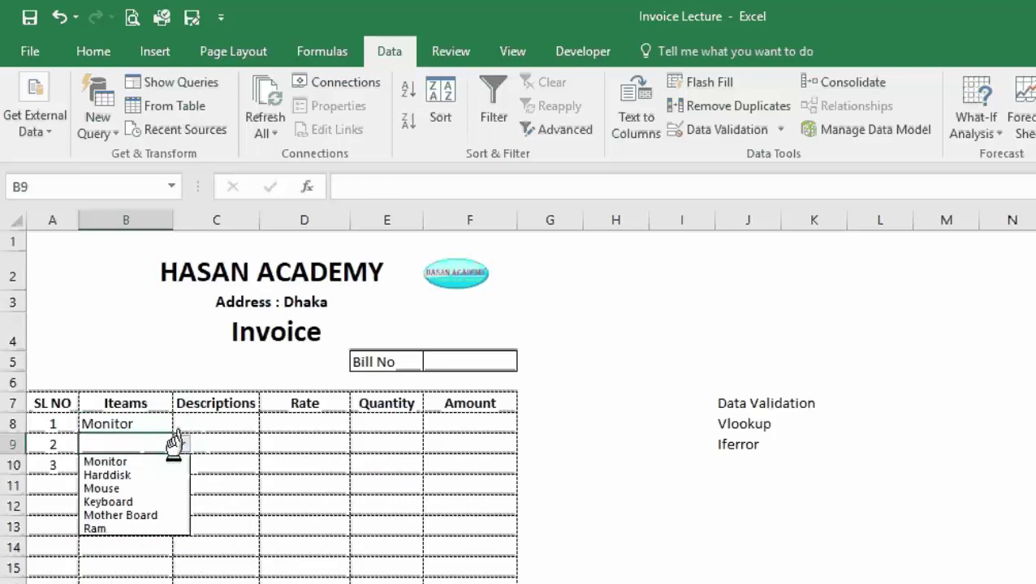
left_click(118, 489)
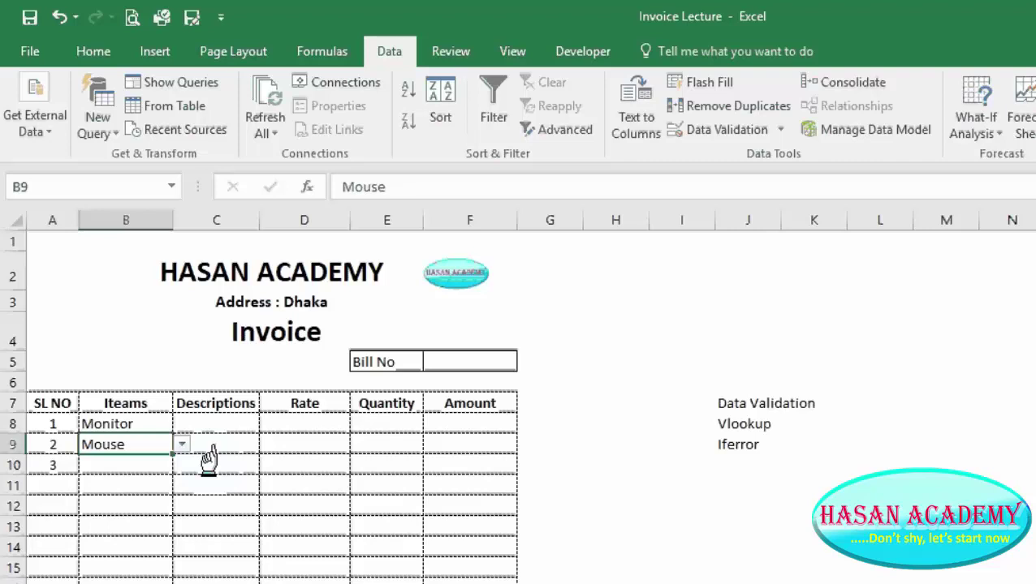
left_click(302, 422)
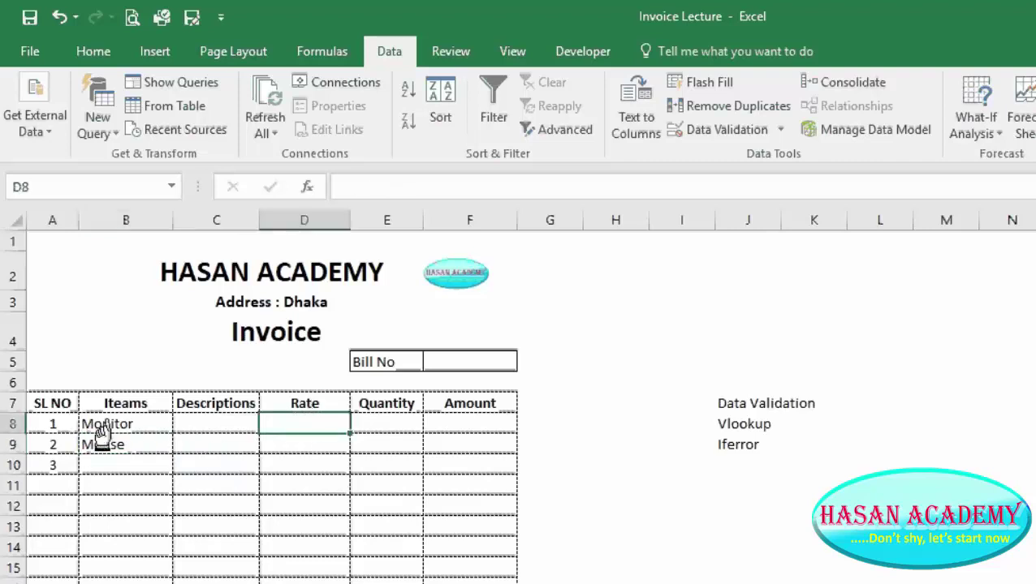
key("ctrl+Page_Down")
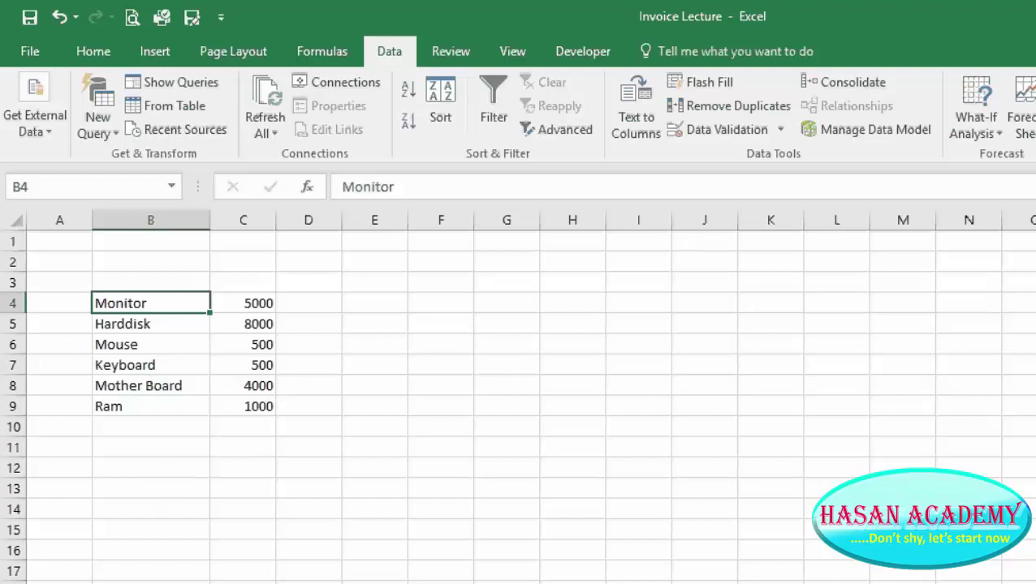
key("ctrl+Page_Up")
left_click(160, 421)
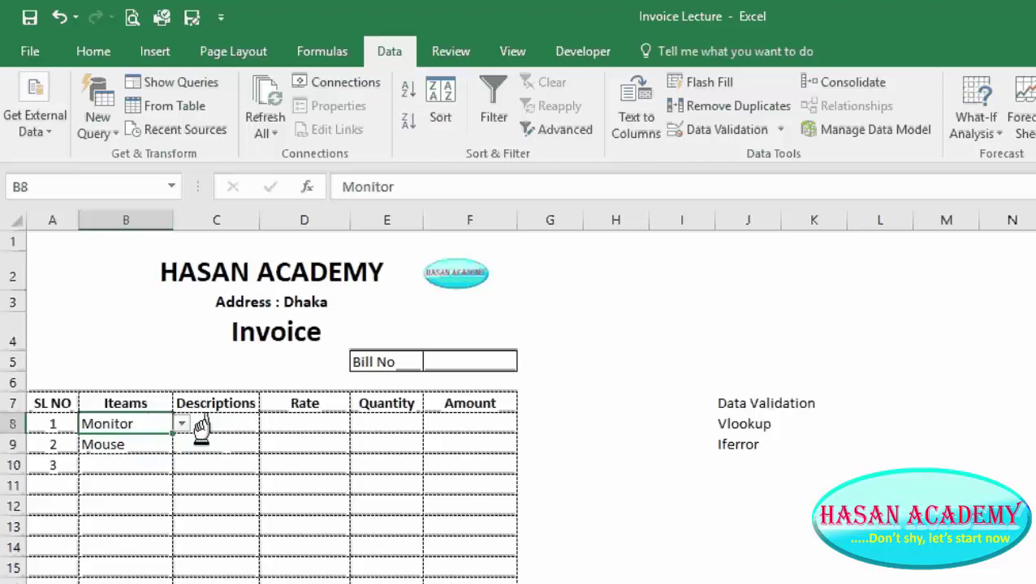
left_click(306, 418)
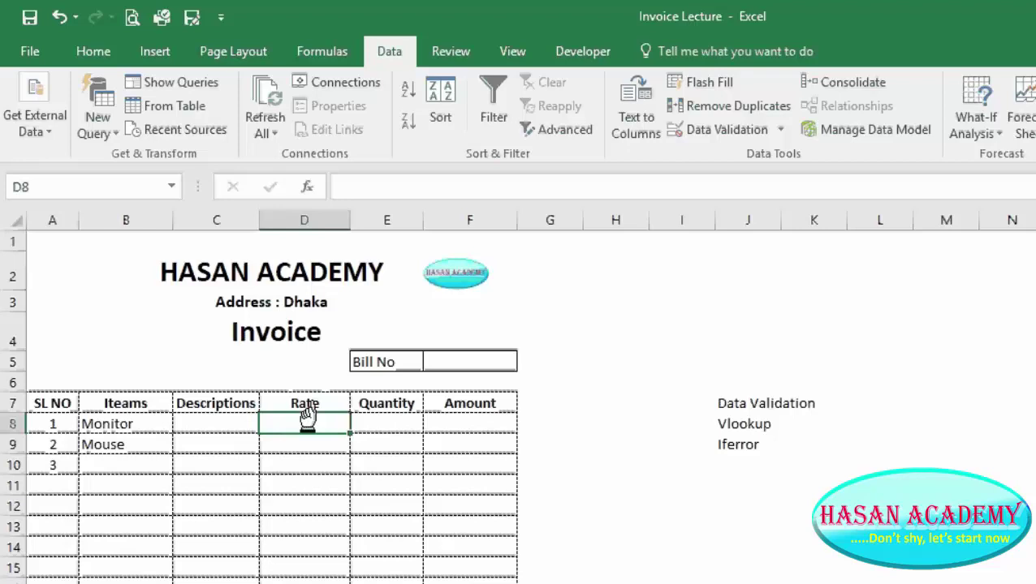
Start a VLOOKUP formula in D8 with B8 as the lookup value.
type("=")
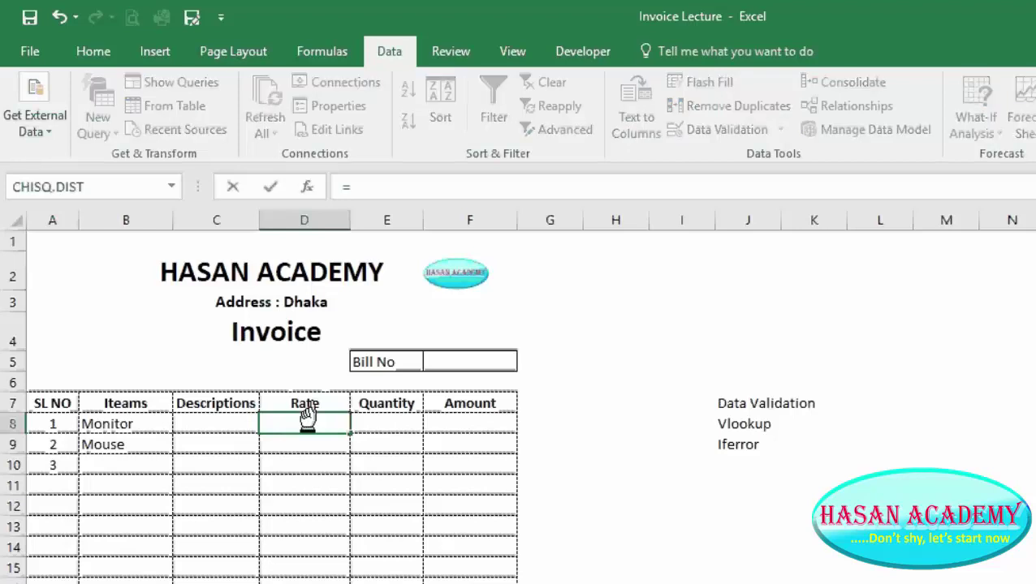
type("V")
double_click(341, 549)
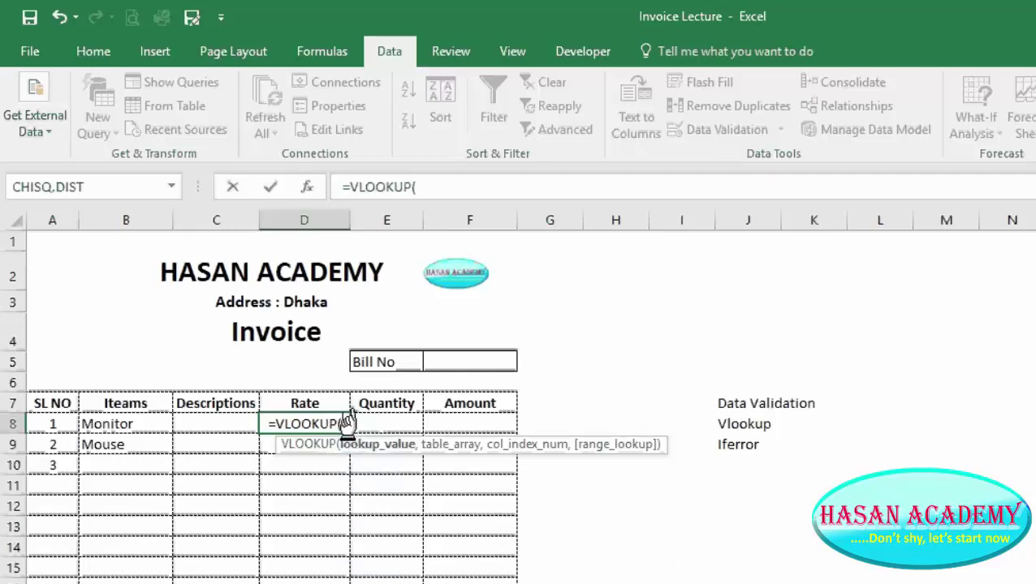
key("ctrl+a")
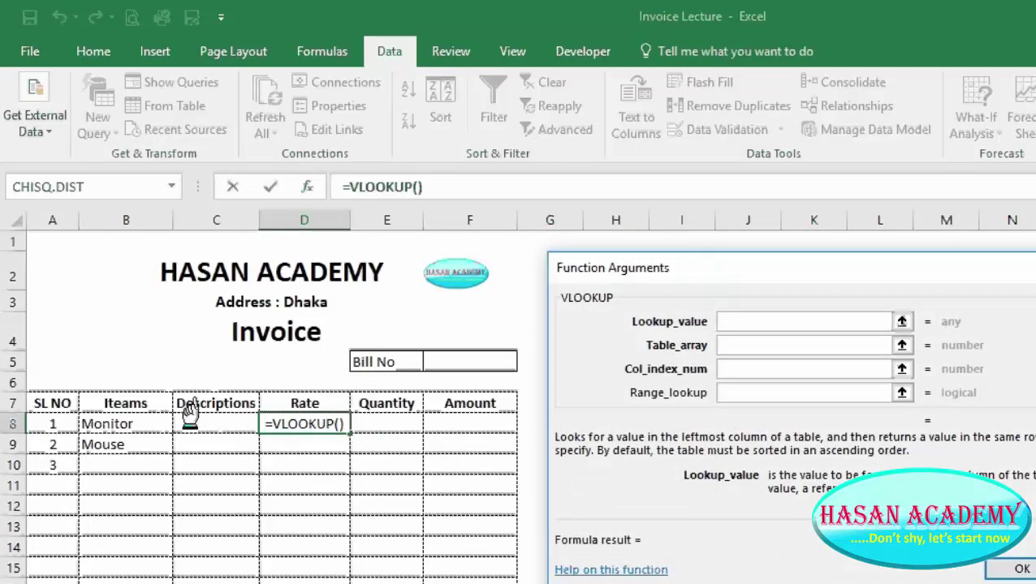
left_click(122, 422)
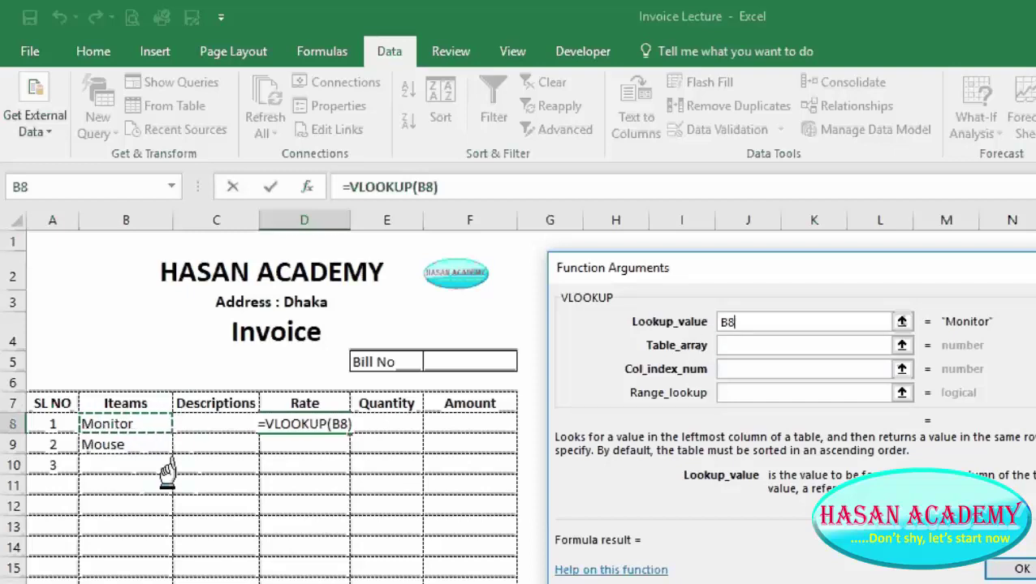
Set the VLOOKUP table array to the absolute price list Data!$B$4:$C$9.
left_click(740, 342)
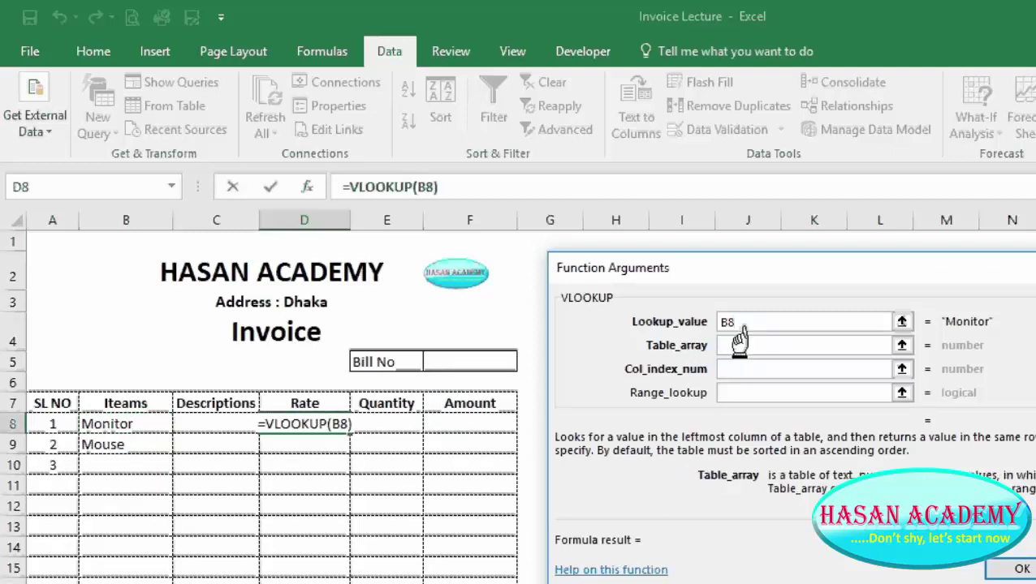
key("ctrl+Page_Down")
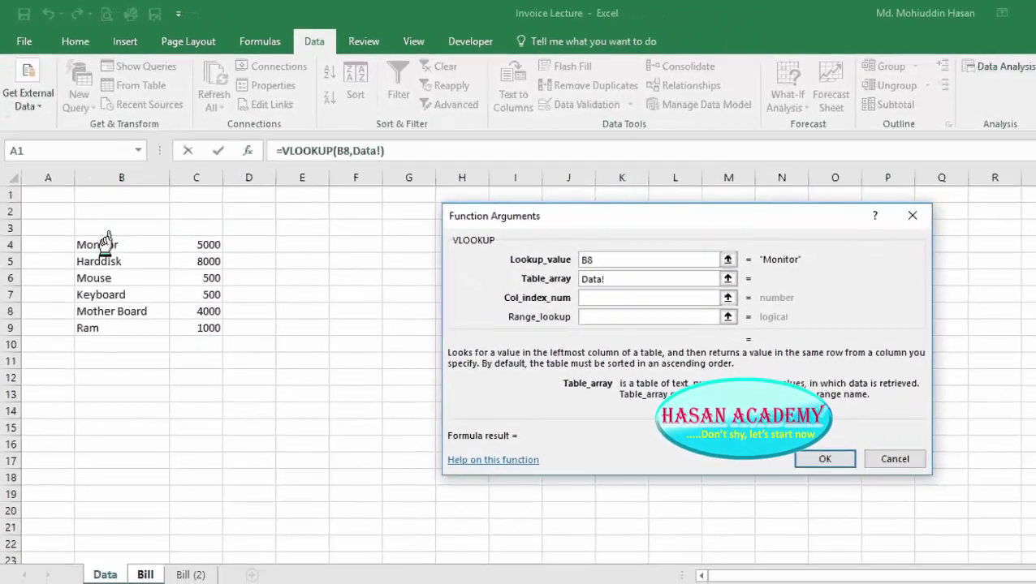
left_click(105, 243)
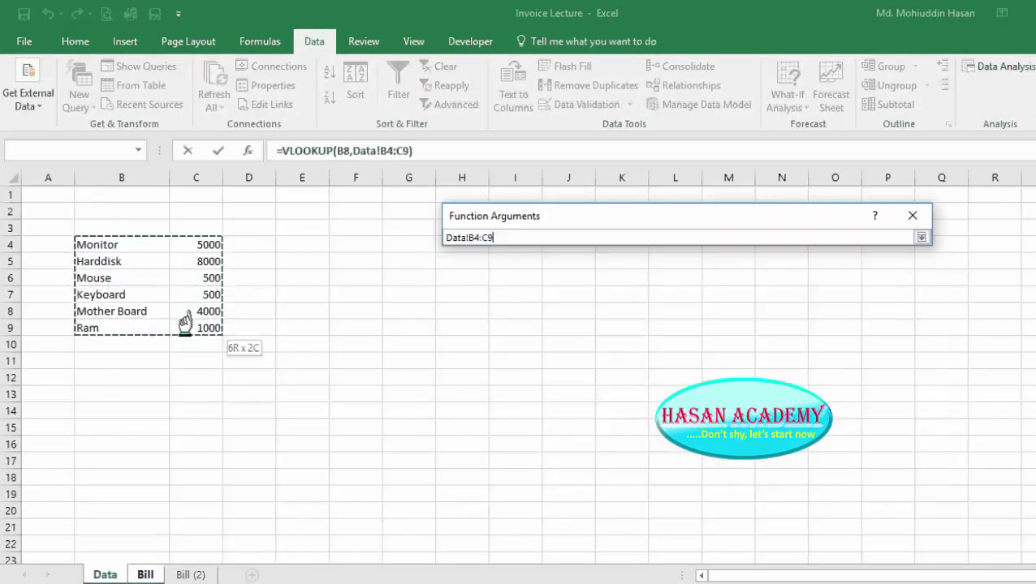
left_click_drag(106, 243, 185, 323)
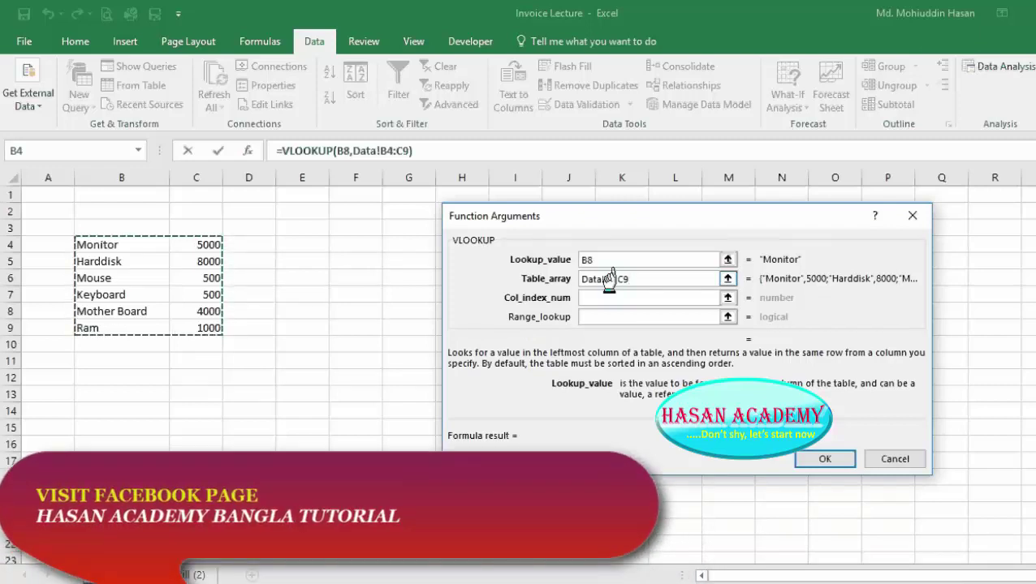
key("F4")
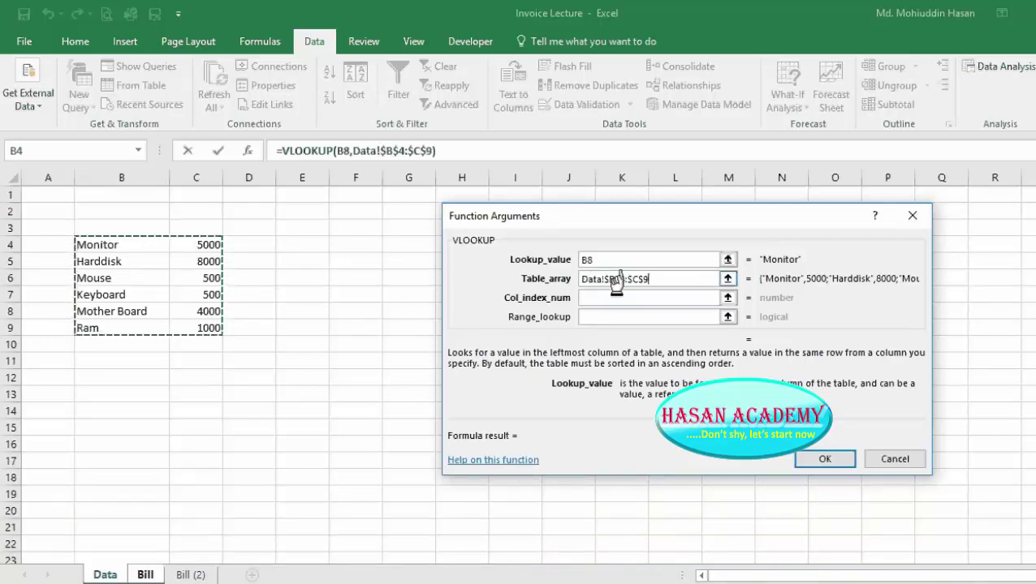
Finish D8 as =VLOOKUP(B8,Data!$B$4:$C$9,2,0) with column 2 and exact match, returning 5000.
left_click(607, 298)
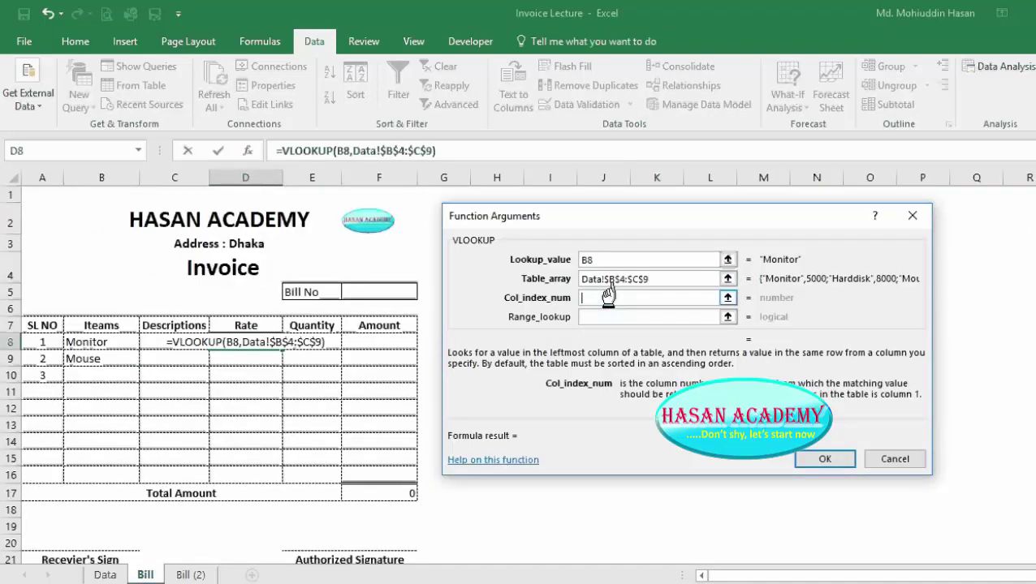
left_click(105, 575)
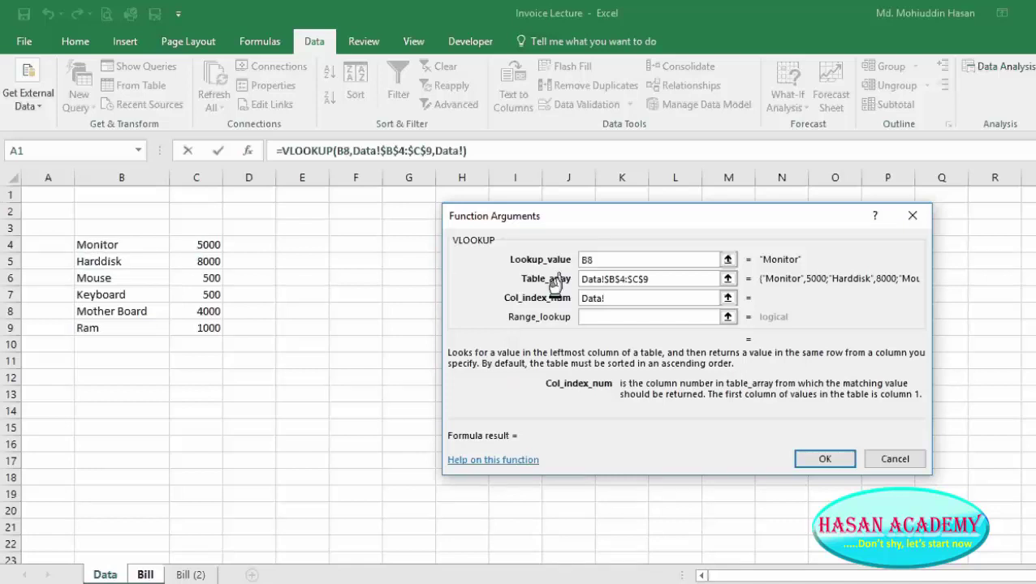
key("BackSpace")
key("BackSpace")
key("BackSpace")
key("BackSpace")
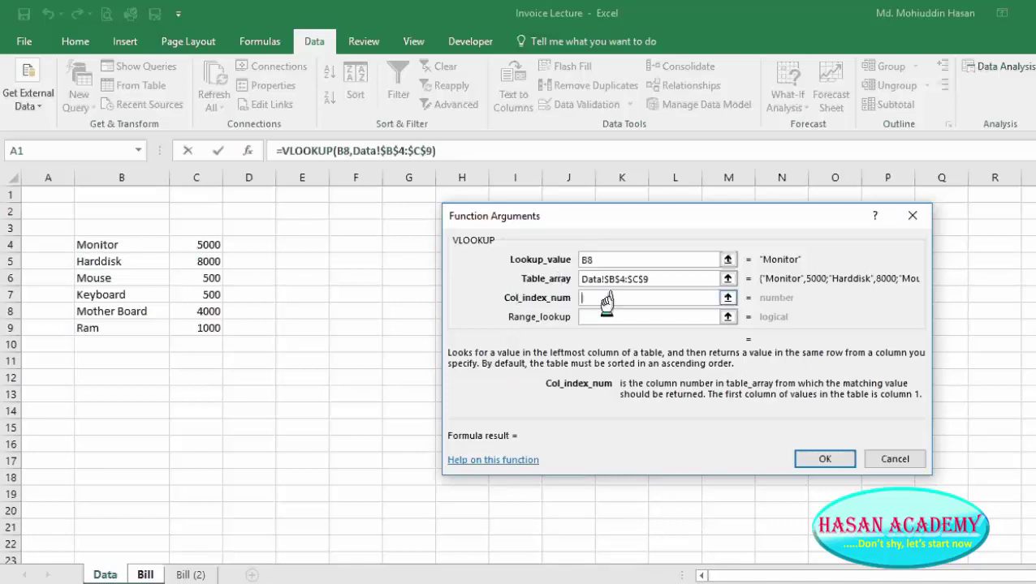
type("2")
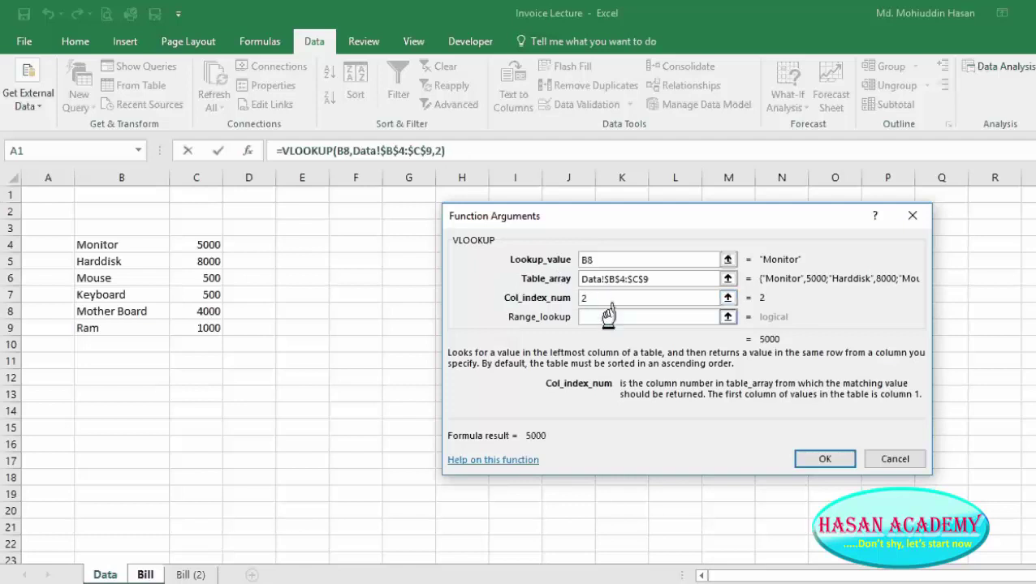
left_click(609, 316)
type("0")
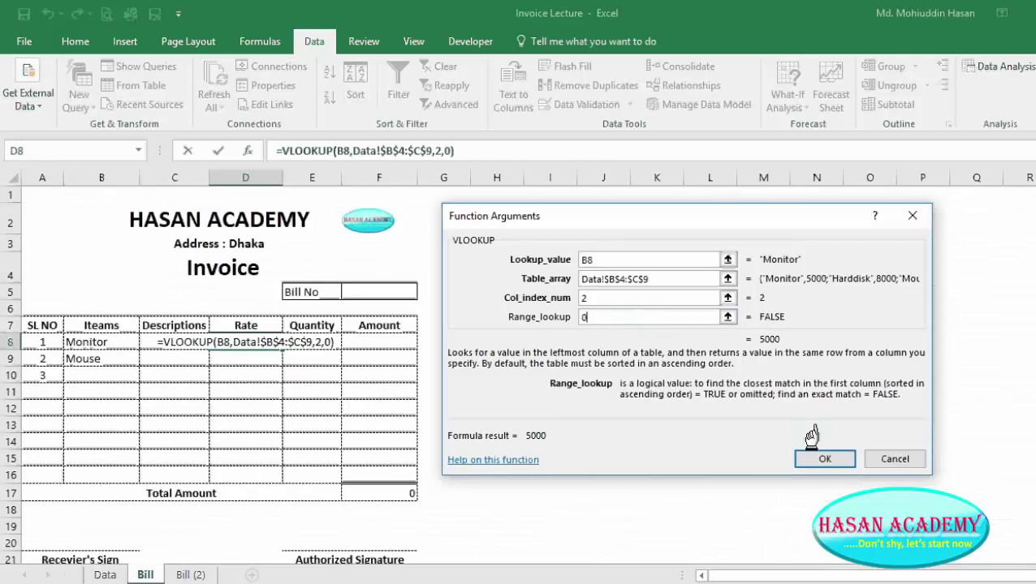
left_click(822, 459)
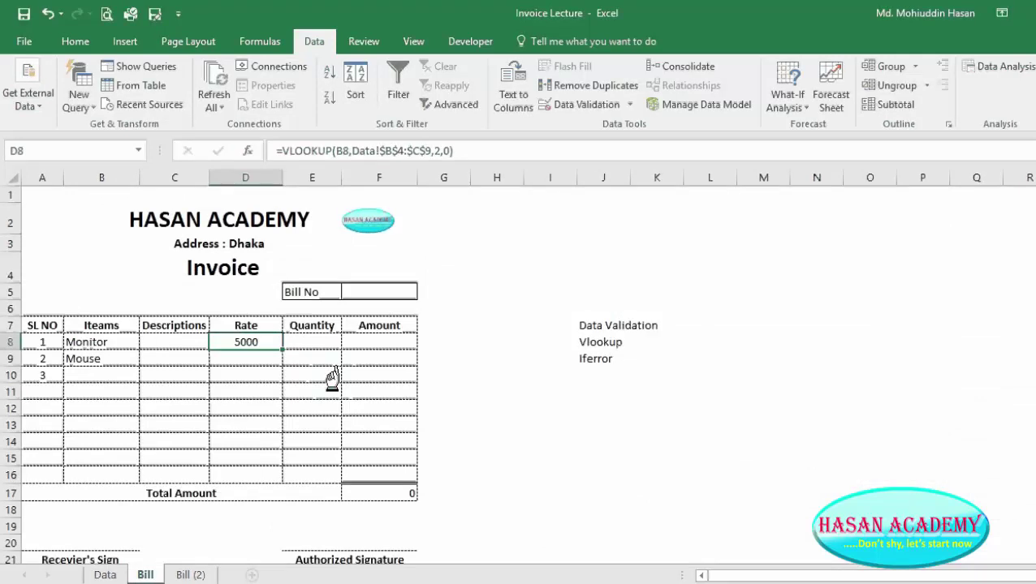
Copy the Rate formula from D8 down through D16, leaving #N/A in rows without items.
left_click(79, 342)
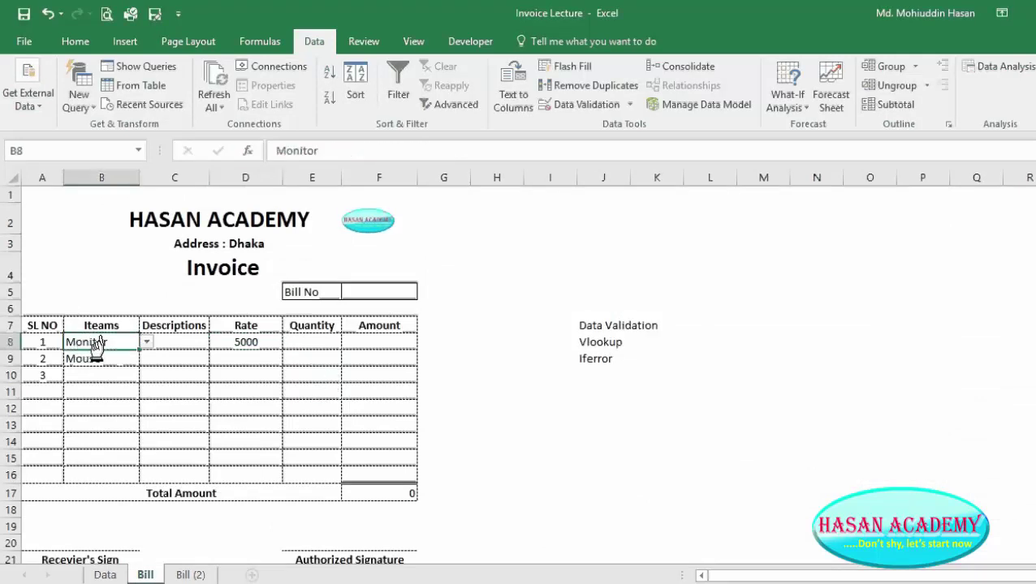
left_click(235, 341)
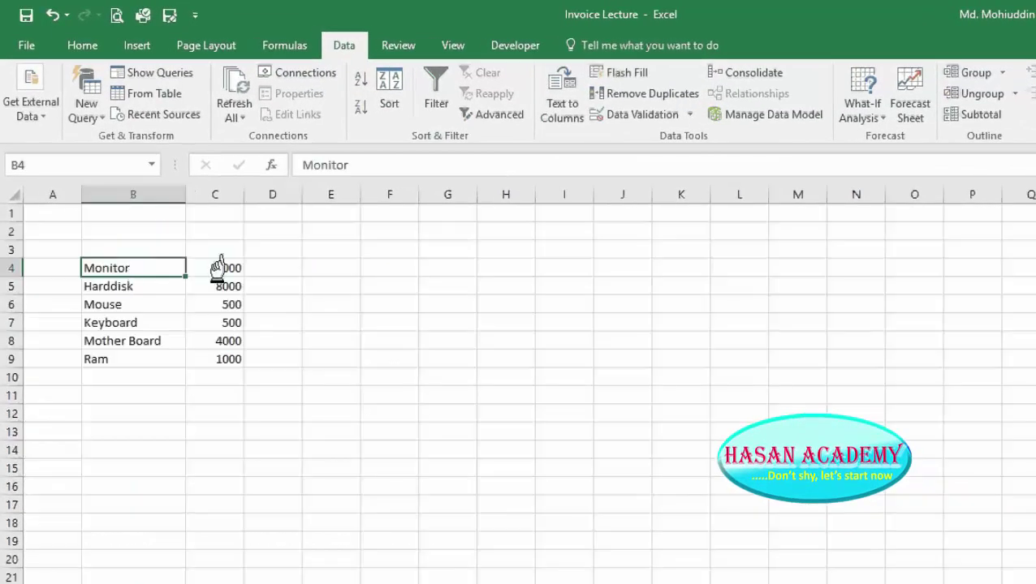
key("ctrl+Page_Up")
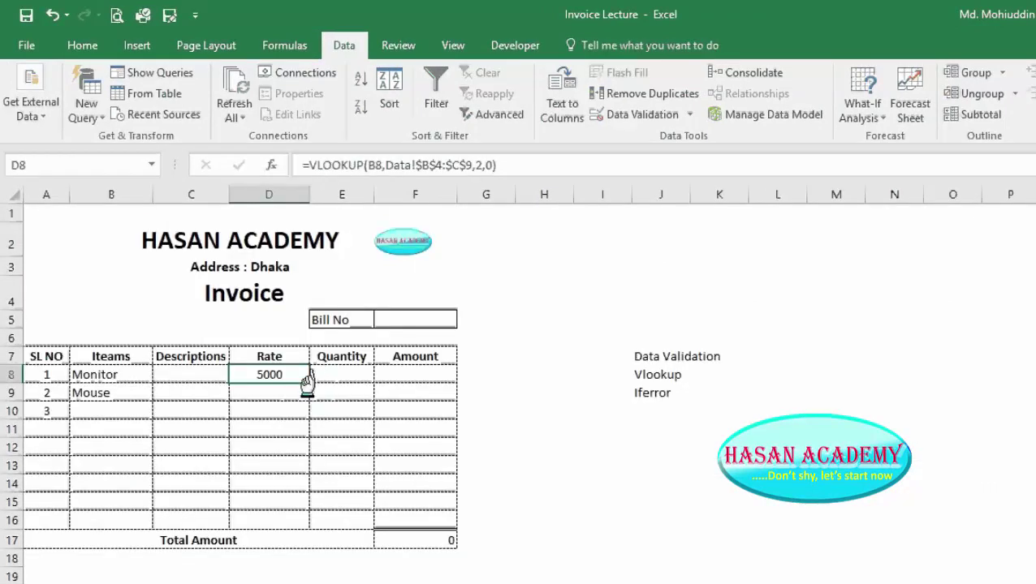
left_click_drag(309, 383, 297, 520)
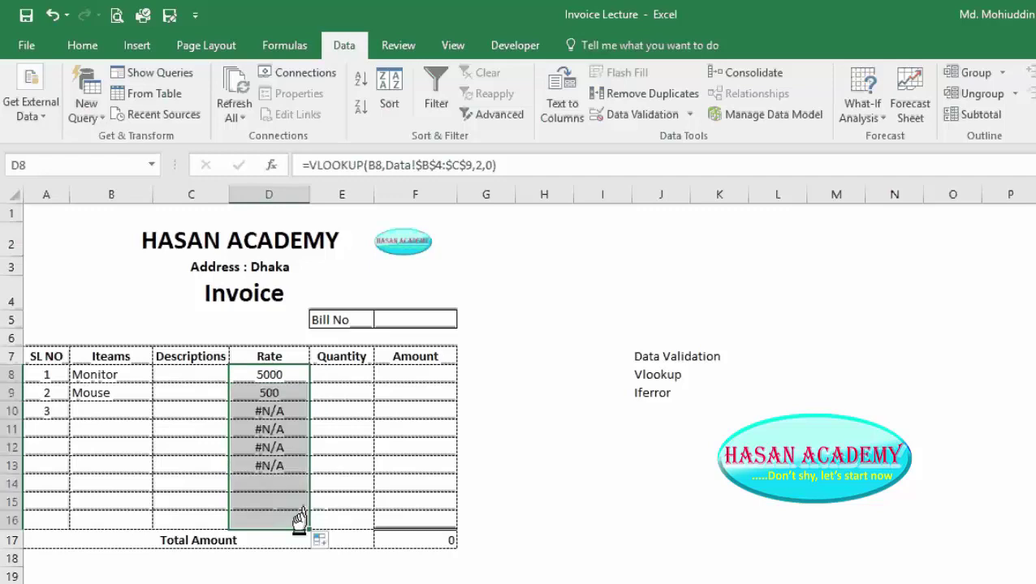
left_click(274, 411)
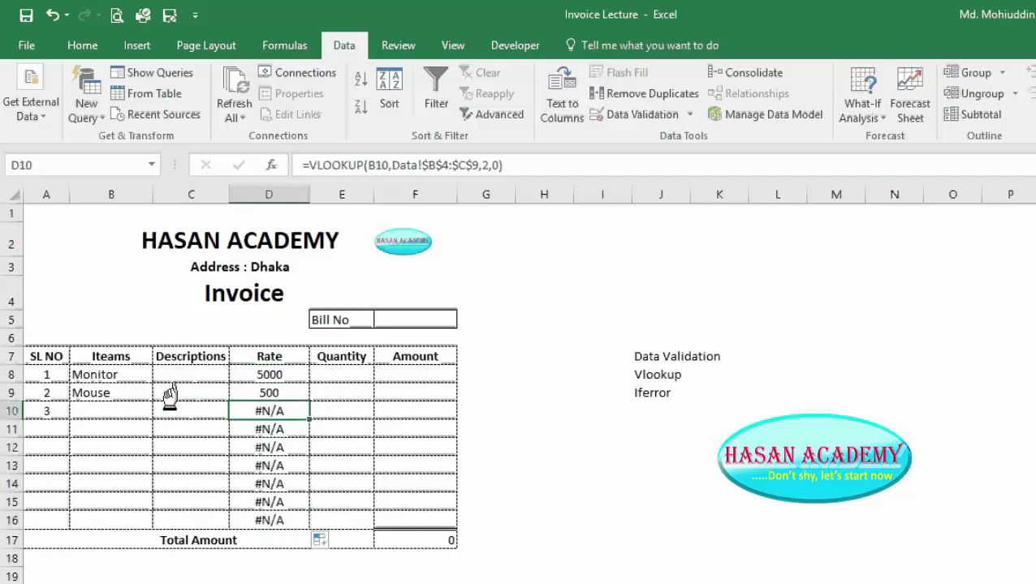
Choose Keyboard as the third item in B10, which fills in a rate of 500.
left_click(101, 410)
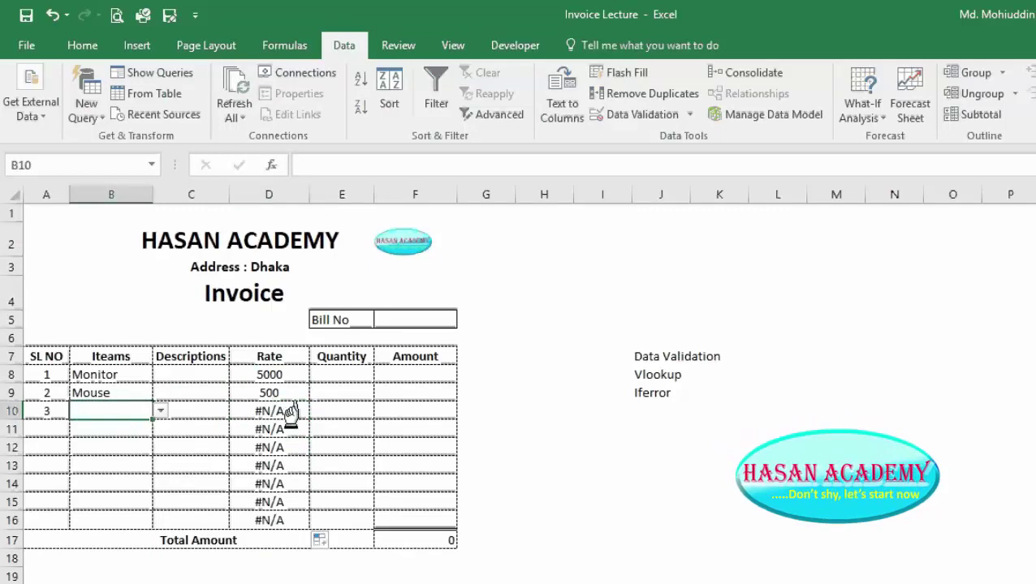
left_click(158, 411)
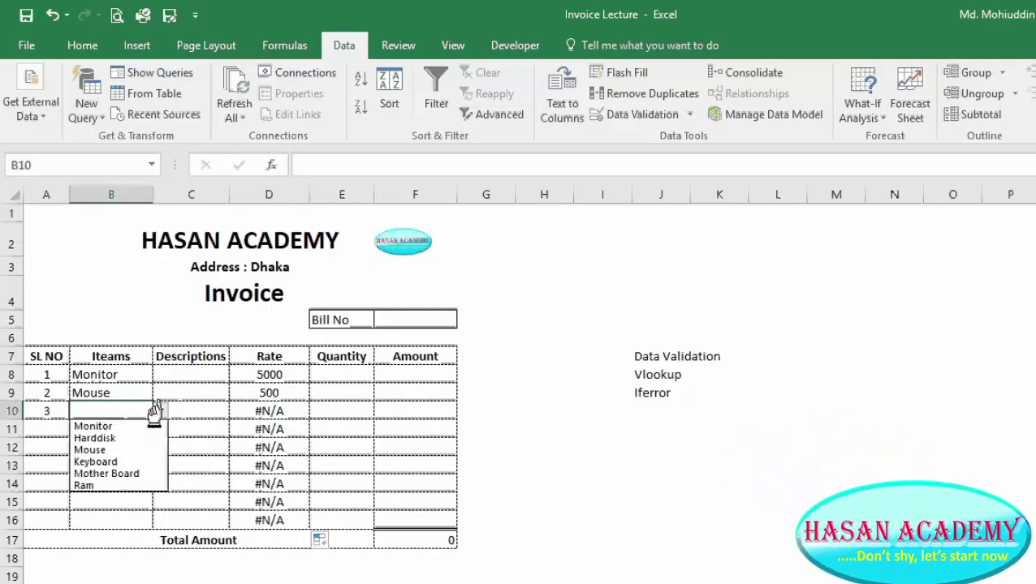
left_click(96, 459)
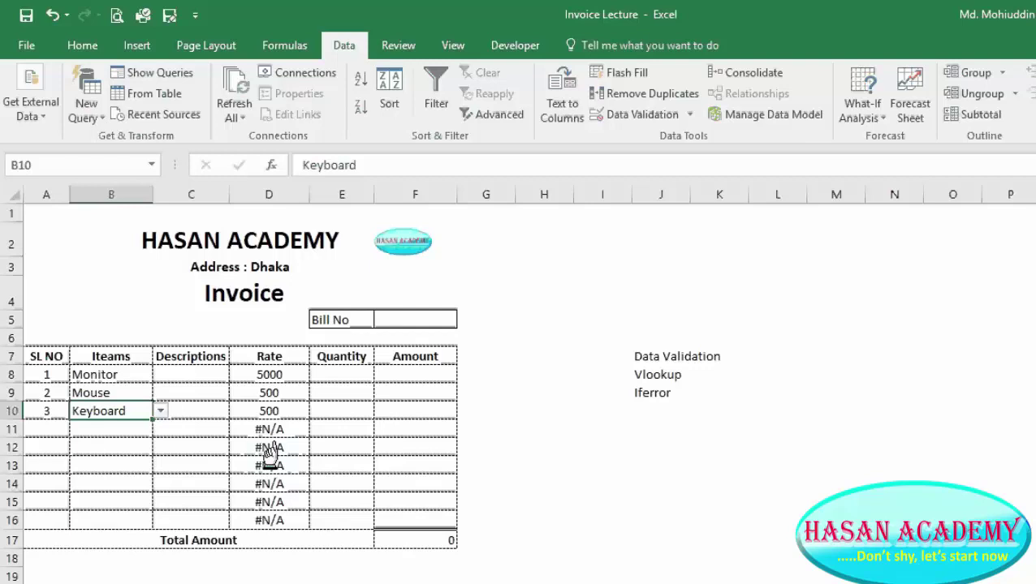
Change D8 to =IFERROR(VLOOKUP(B8,Data!$B$4:$C$9,2,0),"") so a failed lookup shows blank.
left_click(272, 374)
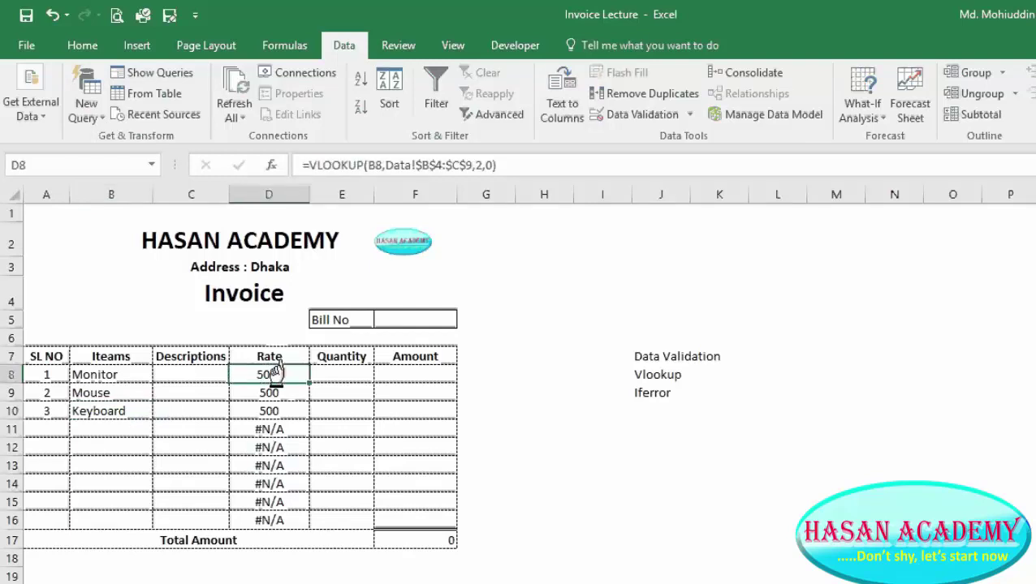
left_click(310, 165)
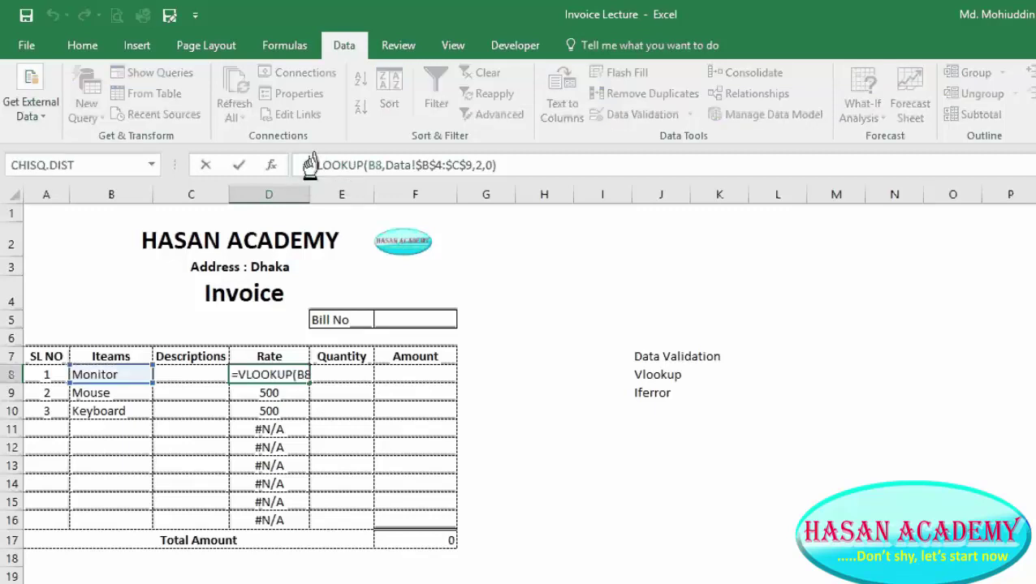
type("i")
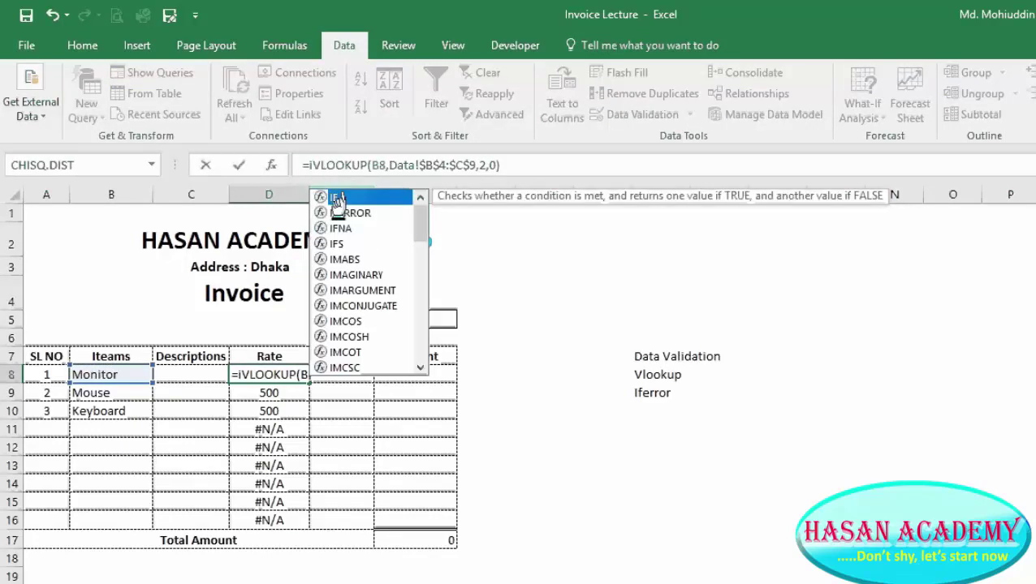
double_click(337, 212)
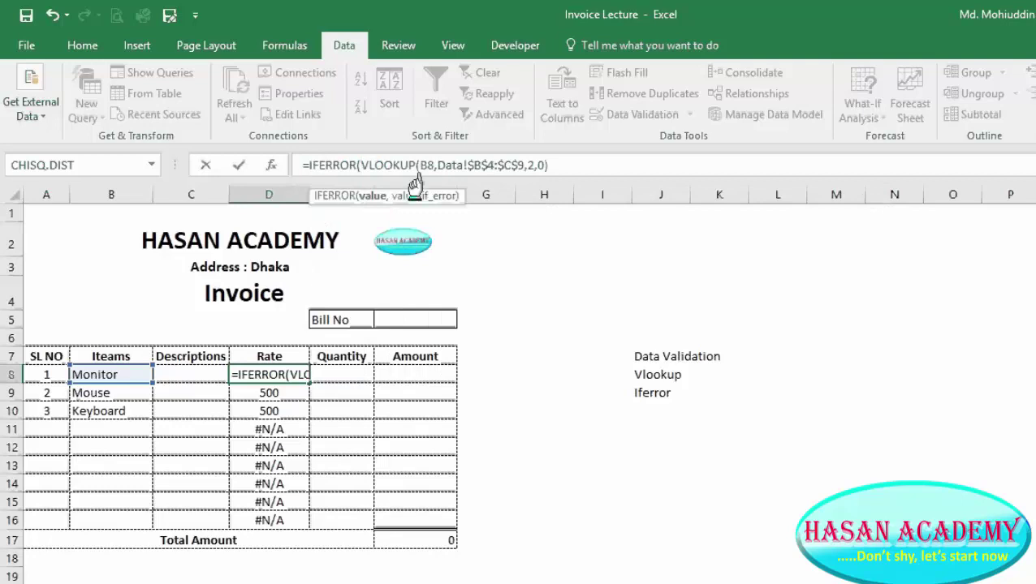
left_click(552, 164)
type(",")
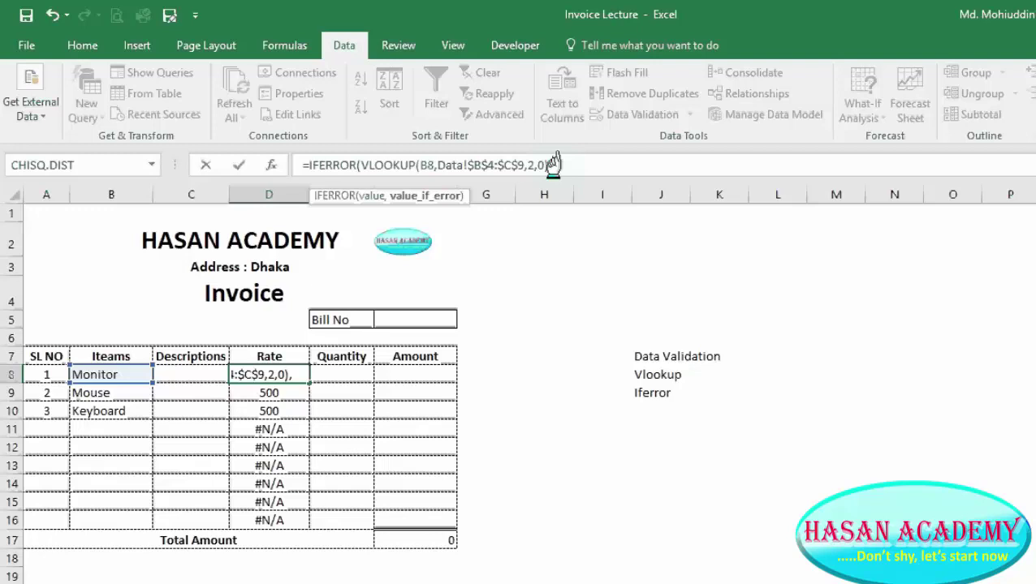
type("\"\"")
type(")")
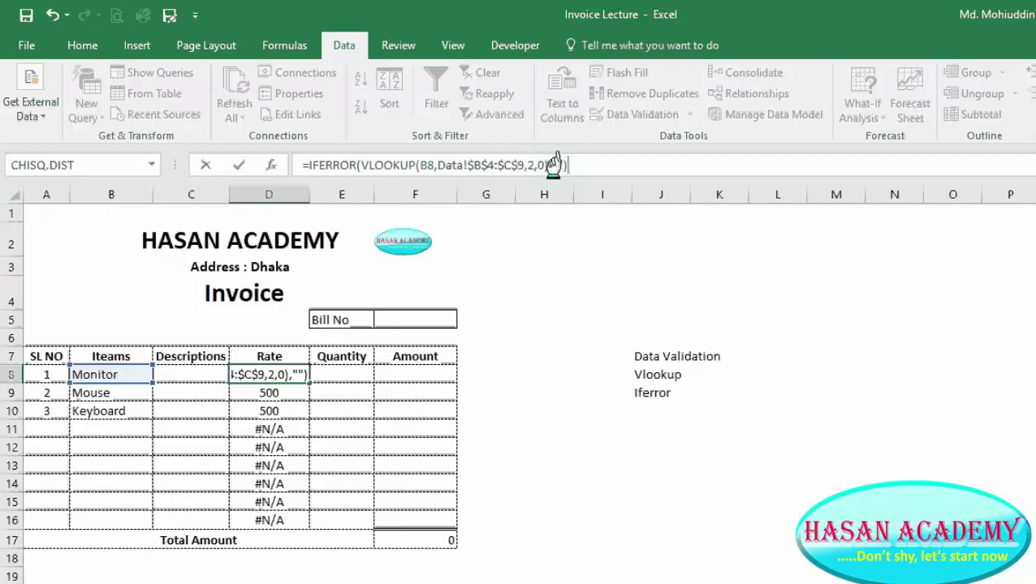
key("Return")
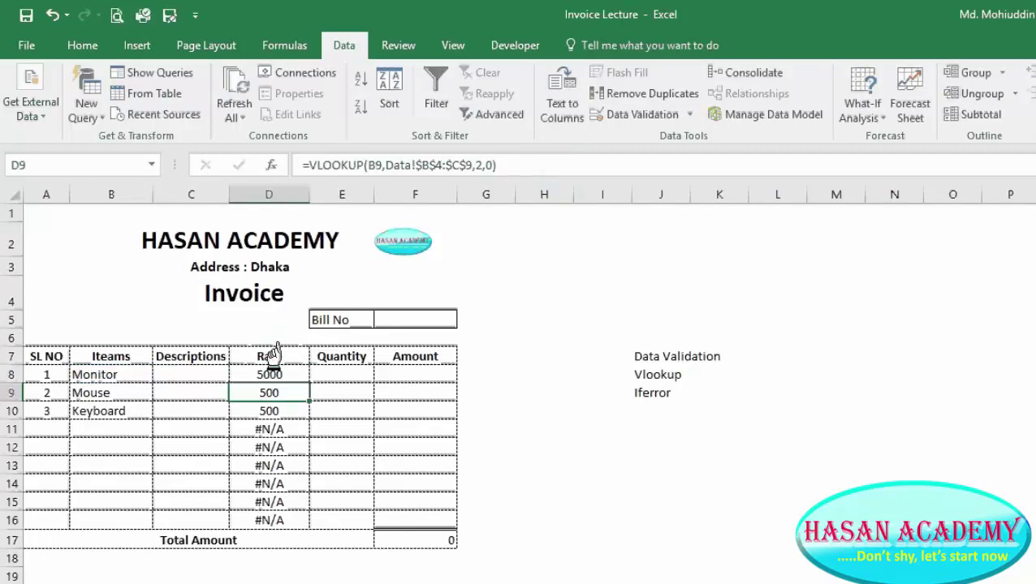
Fill the IFERROR Rate formula from D8 down to D16.
left_click(268, 372)
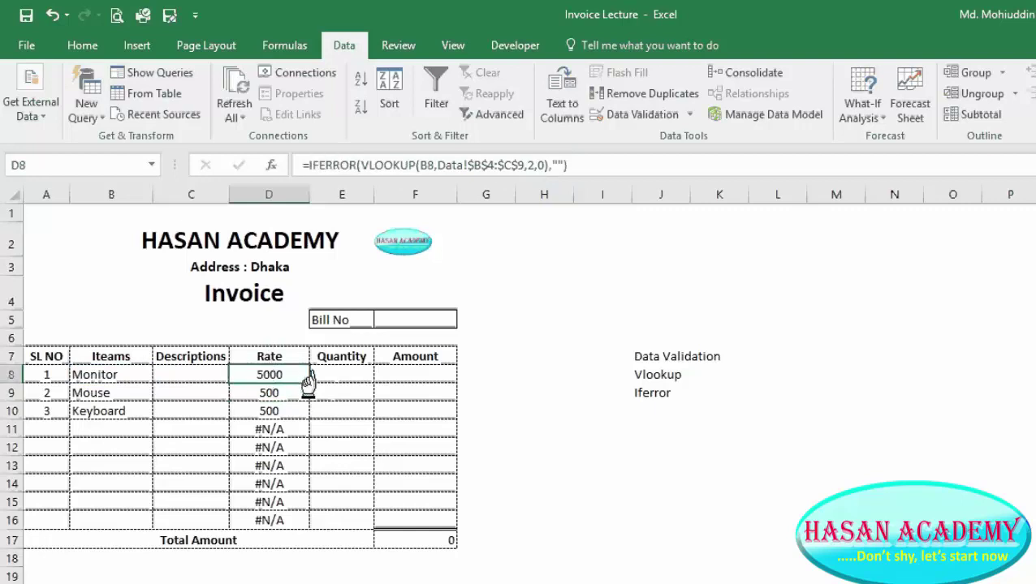
left_click_drag(308, 383, 284, 520)
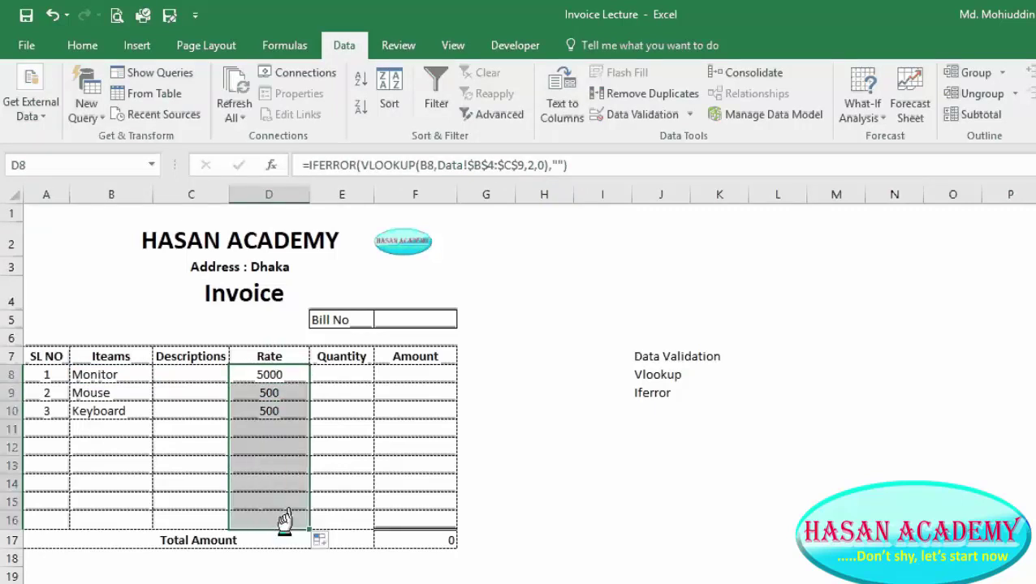
left_click(272, 429)
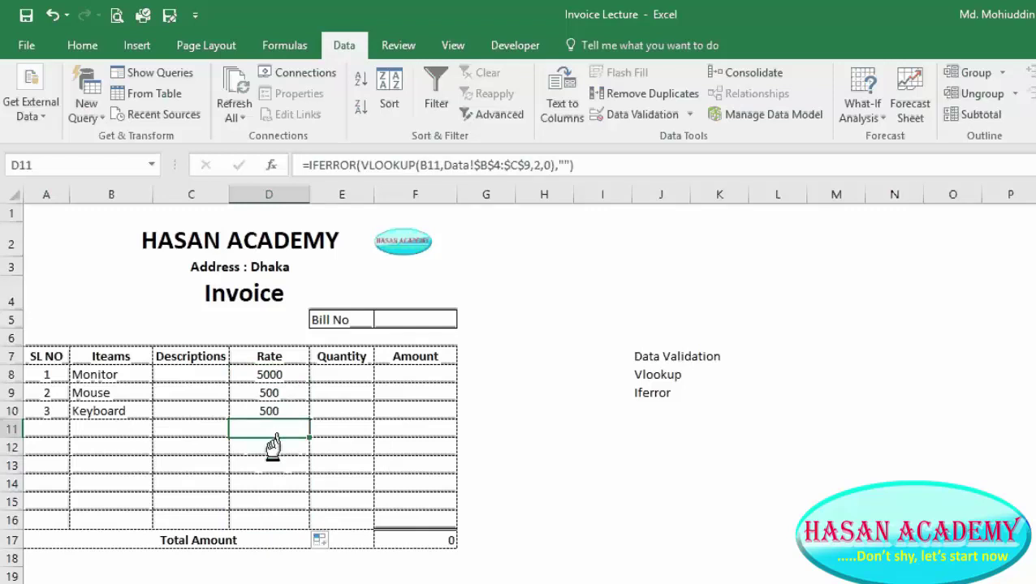
Clear the Monitor, Mouse and Keyboard items from B8, B9 and B10.
left_click(119, 376)
key("Delete")
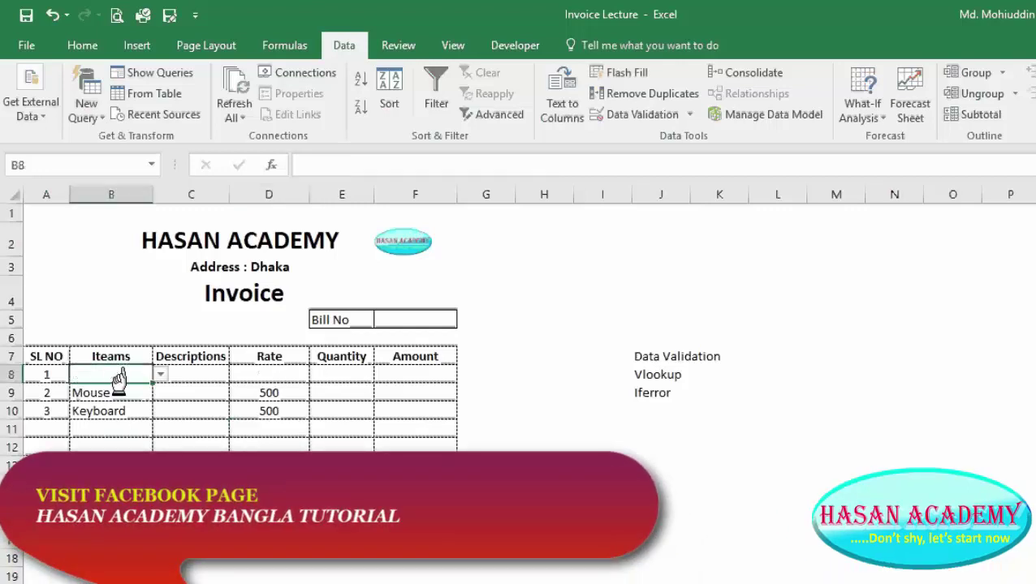
left_click(102, 394)
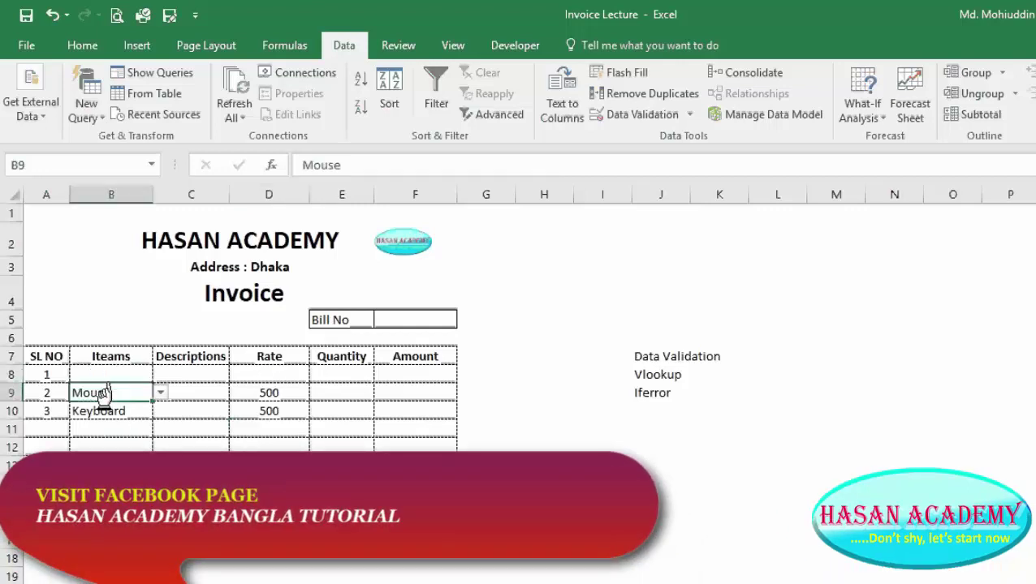
key("Delete")
left_click(103, 406)
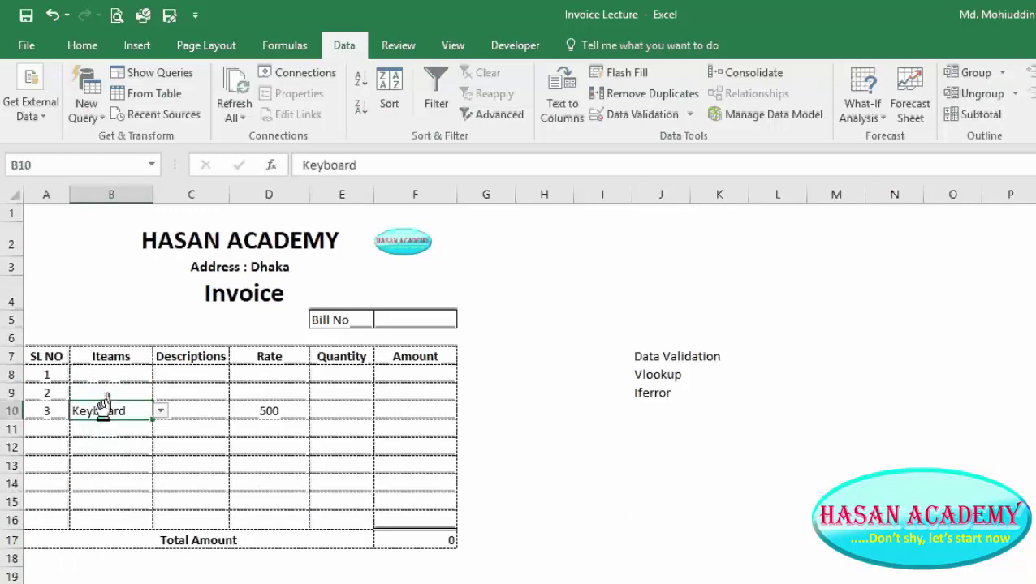
key("Delete")
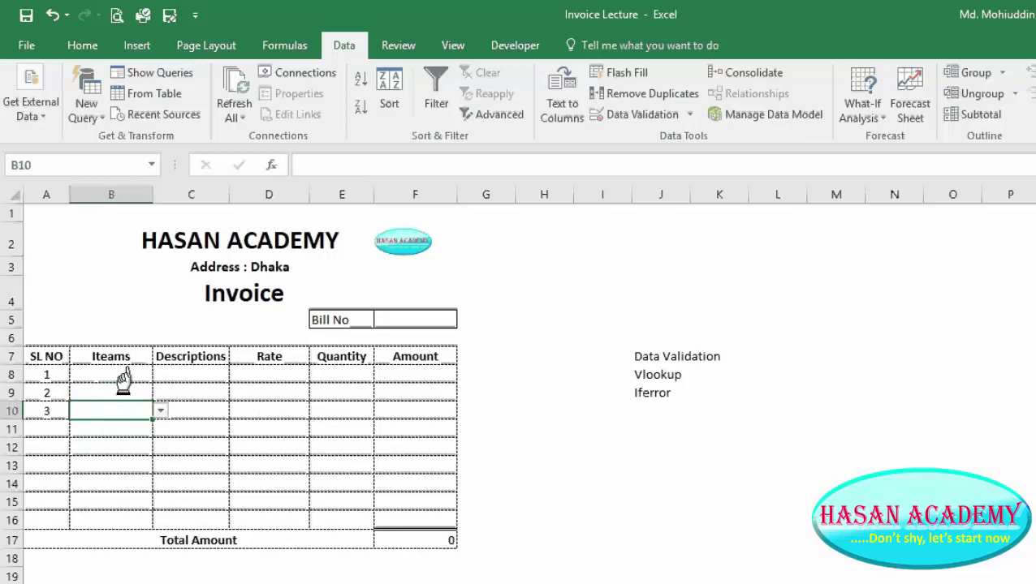
left_click(123, 379)
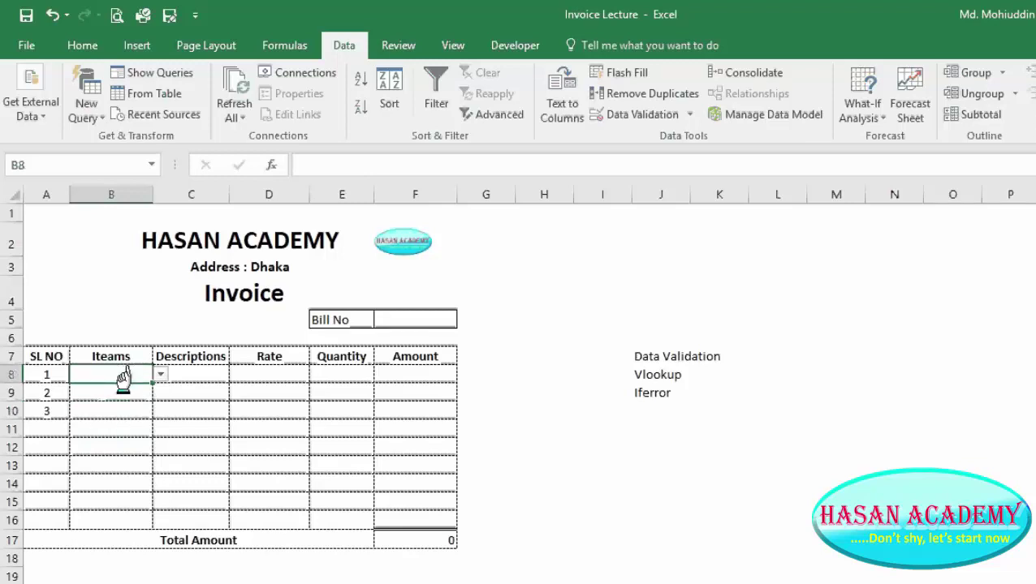
Pick Harddisk in B8 and Monitor in B9, giving rates of 8000 and 5000.
left_click(160, 374)
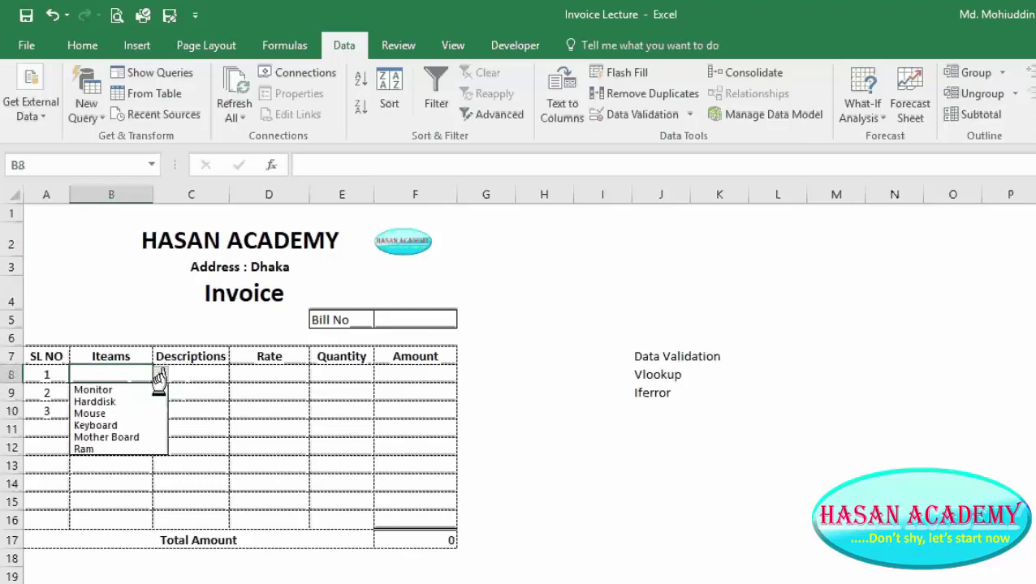
left_click(135, 401)
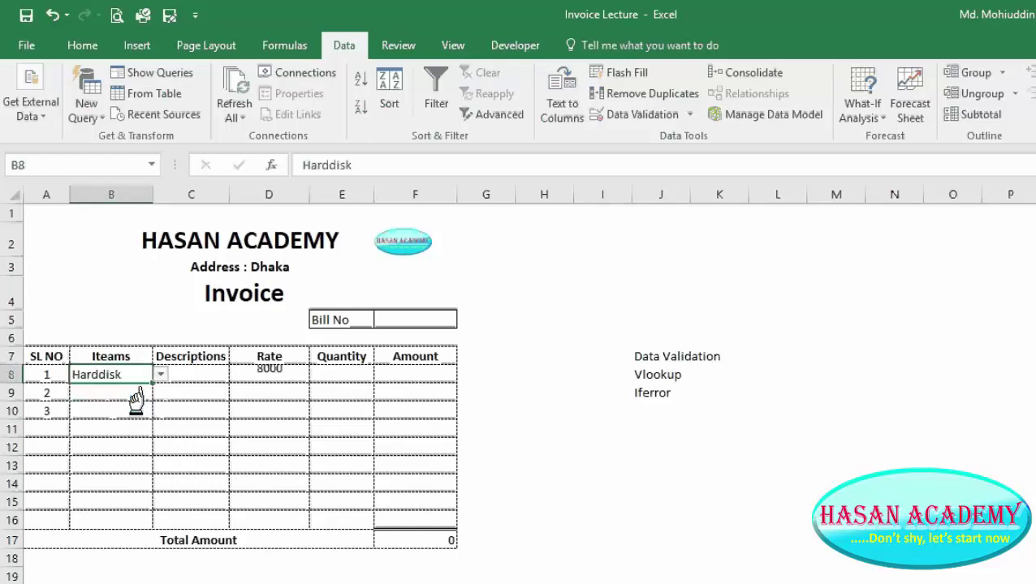
left_click(128, 395)
left_click(157, 392)
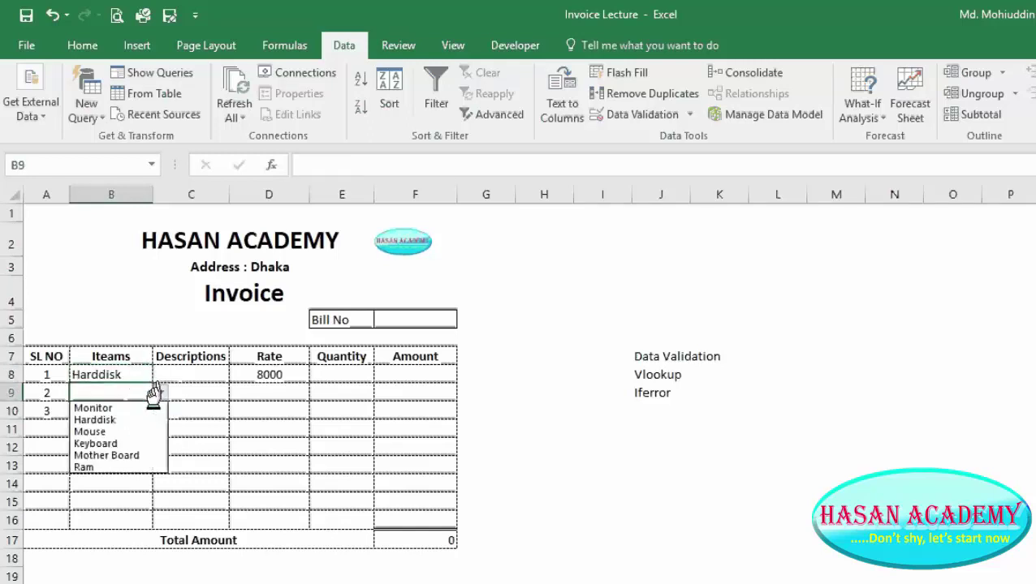
left_click(108, 406)
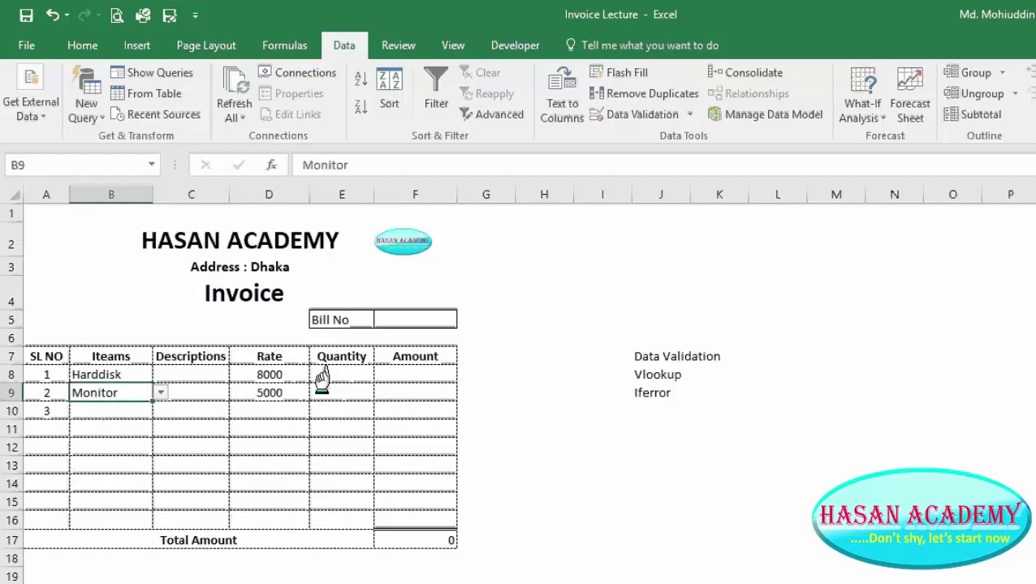
Enter a quantity of 1 in E8 and E9.
left_click(323, 374)
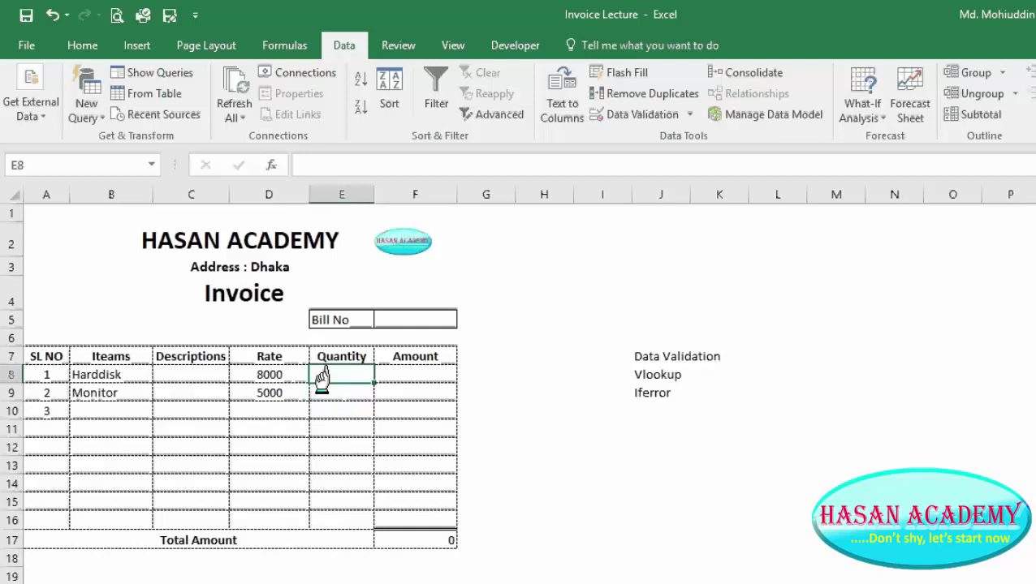
type("1")
key("Tab")
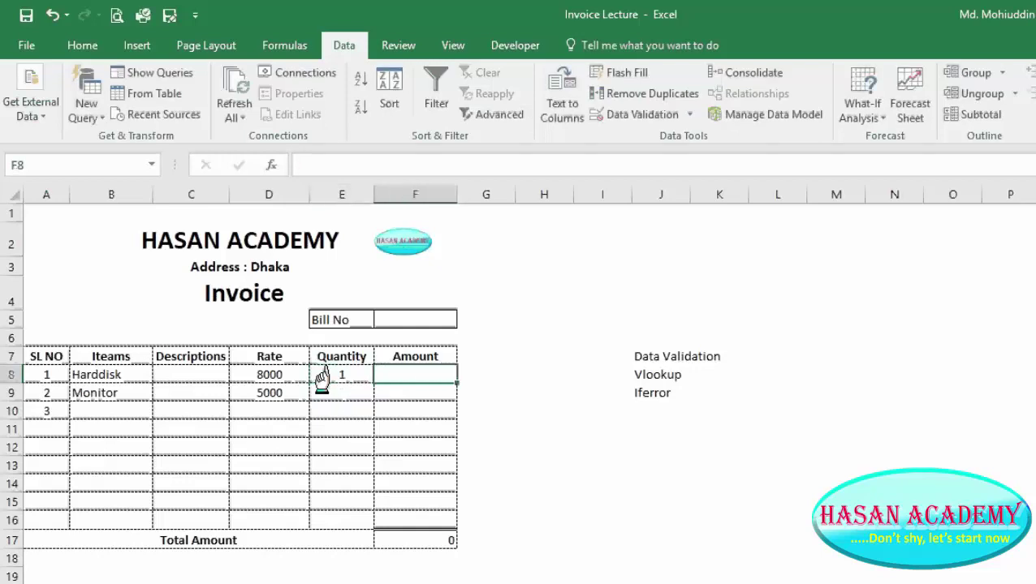
left_click(323, 369)
key("Down")
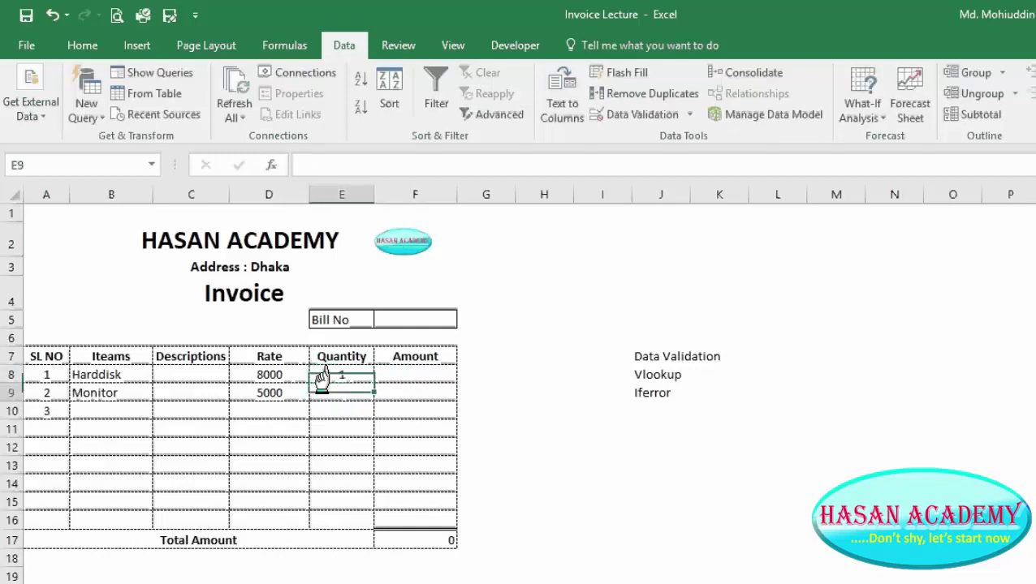
type("1")
key("Tab")
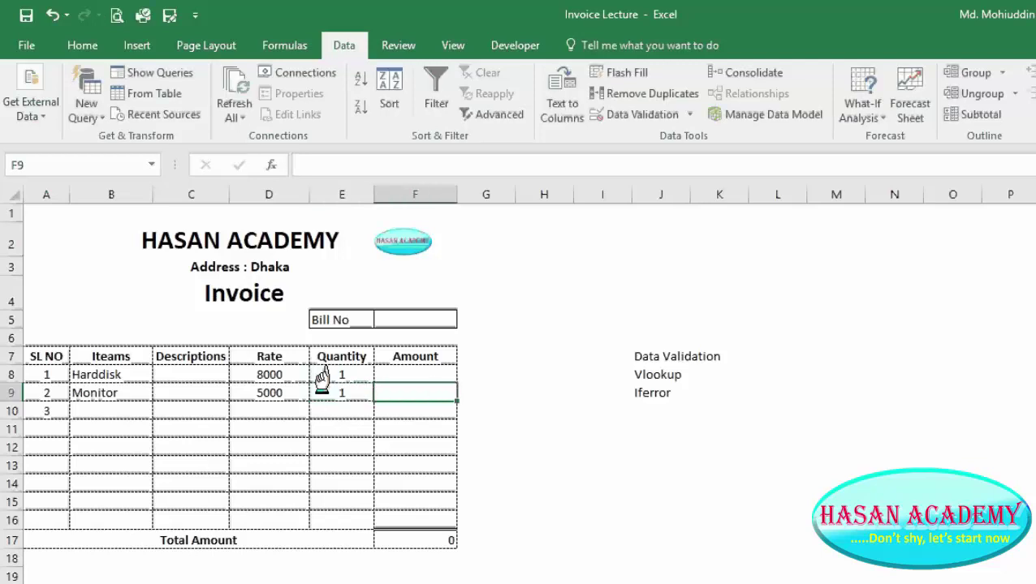
left_click(396, 370)
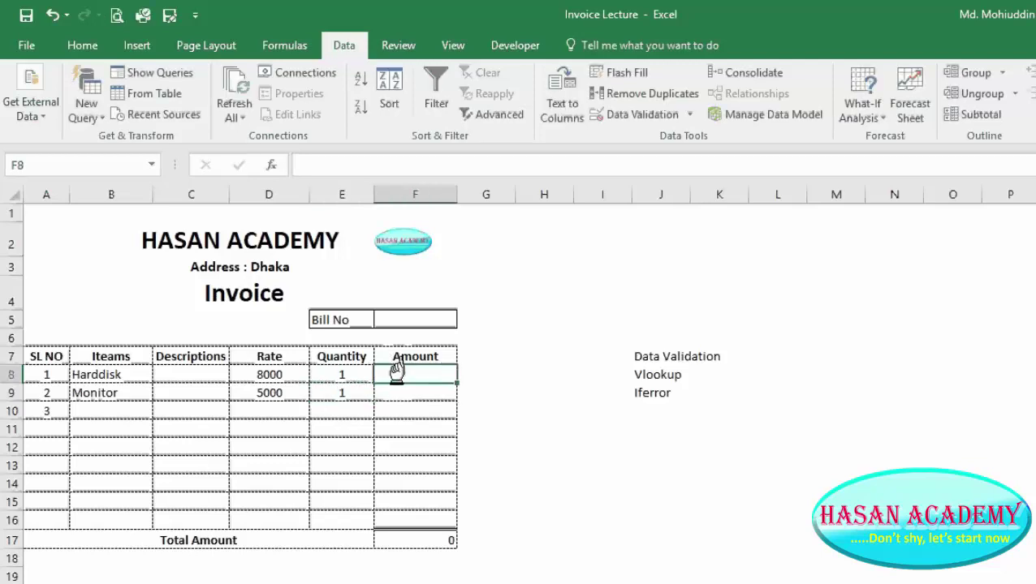
Enter the Amount formula =D8*E8 in F8.
type("=")
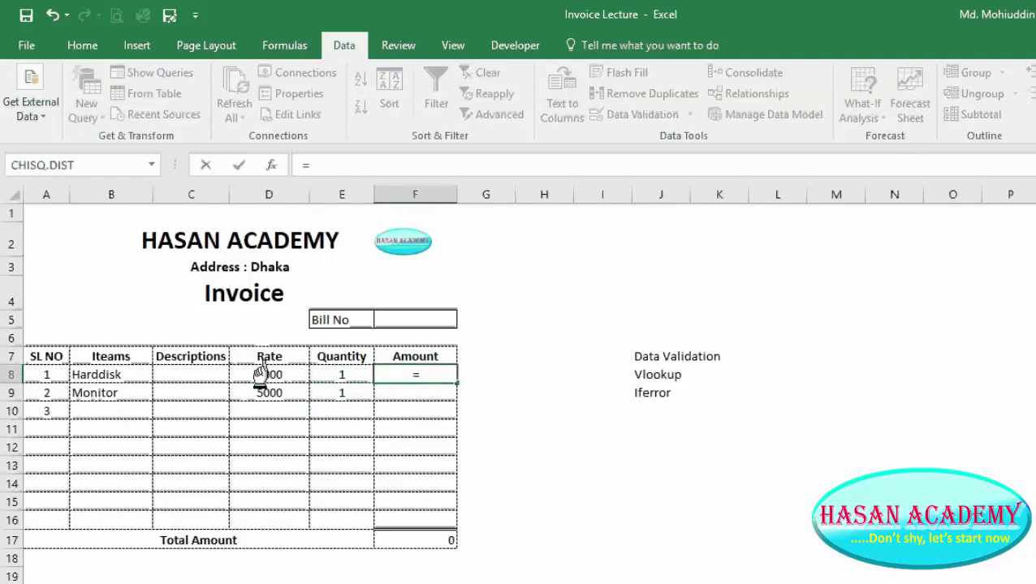
left_click(261, 373)
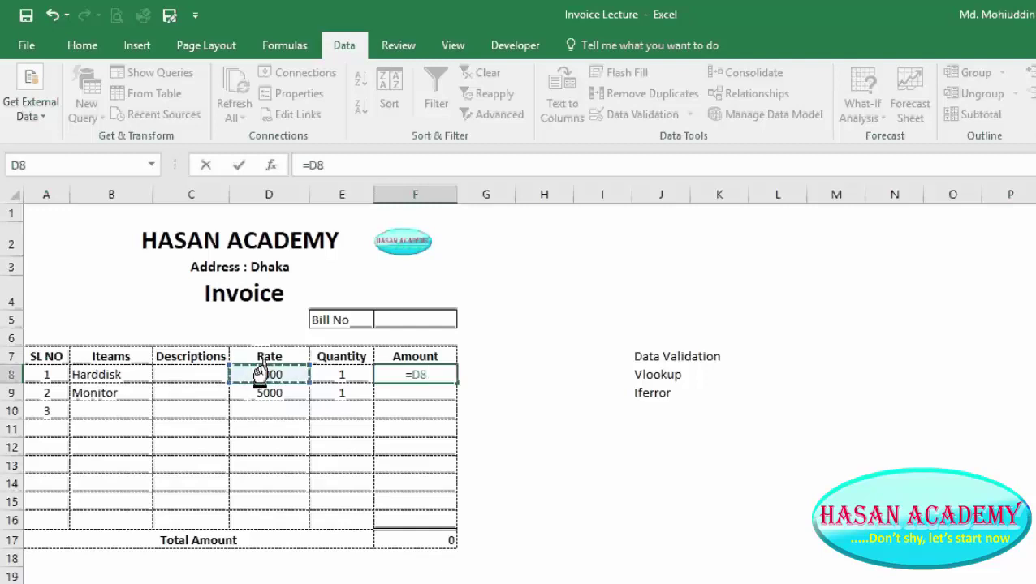
type("*")
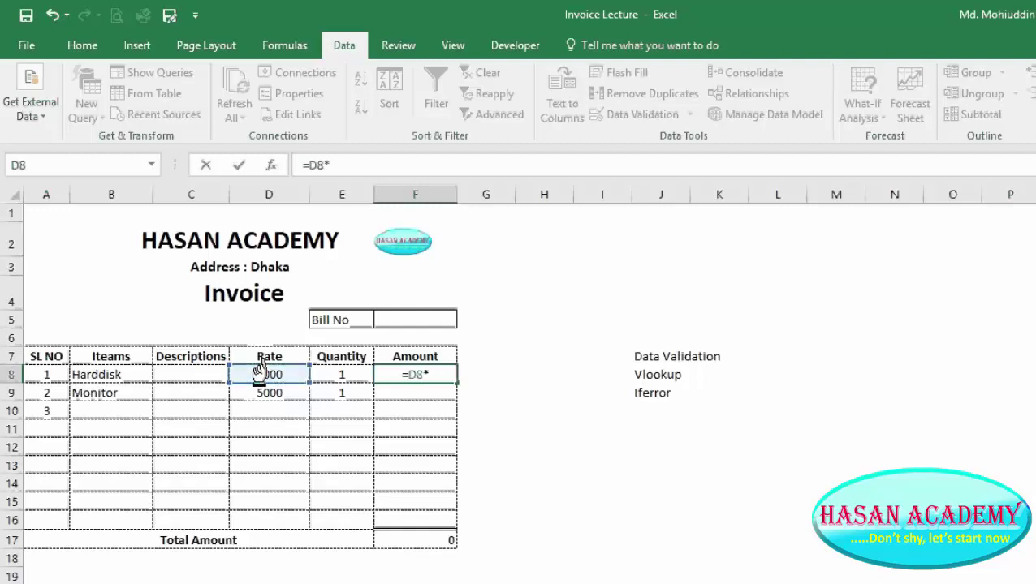
left_click(333, 374)
key("Return")
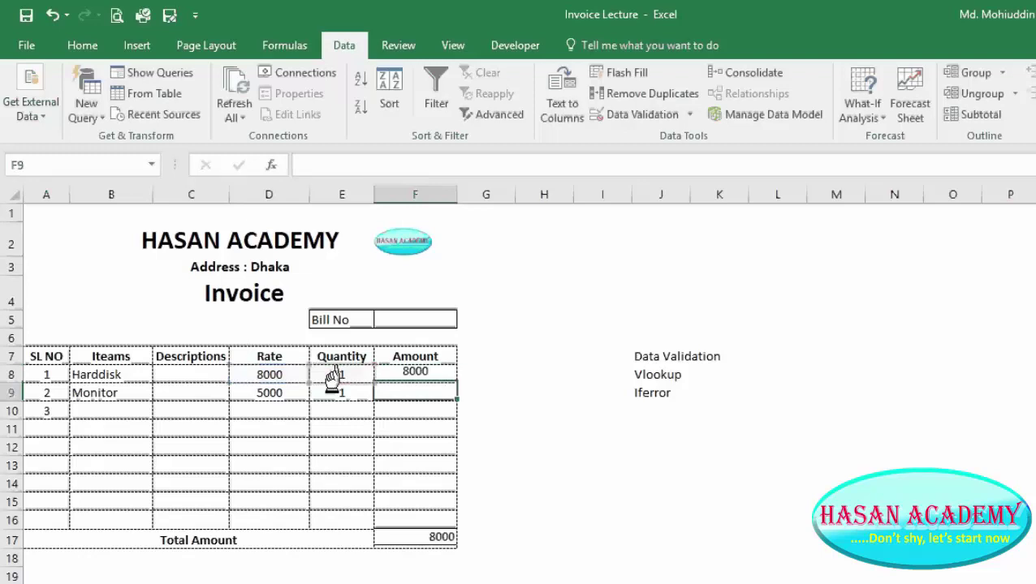
Fill the Amount formula from F8 down through F16.
left_click(416, 375)
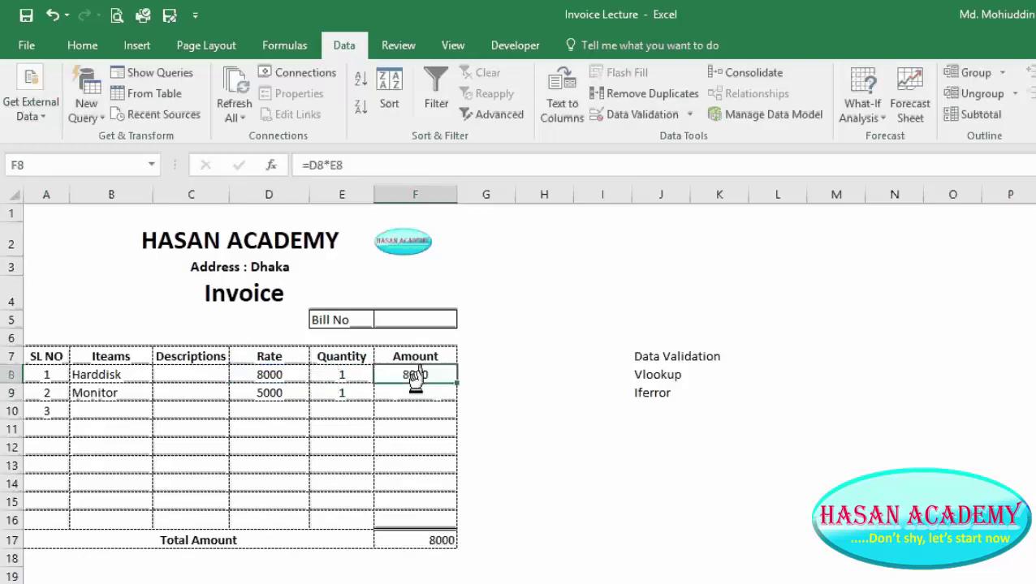
left_click_drag(457, 383, 452, 520)
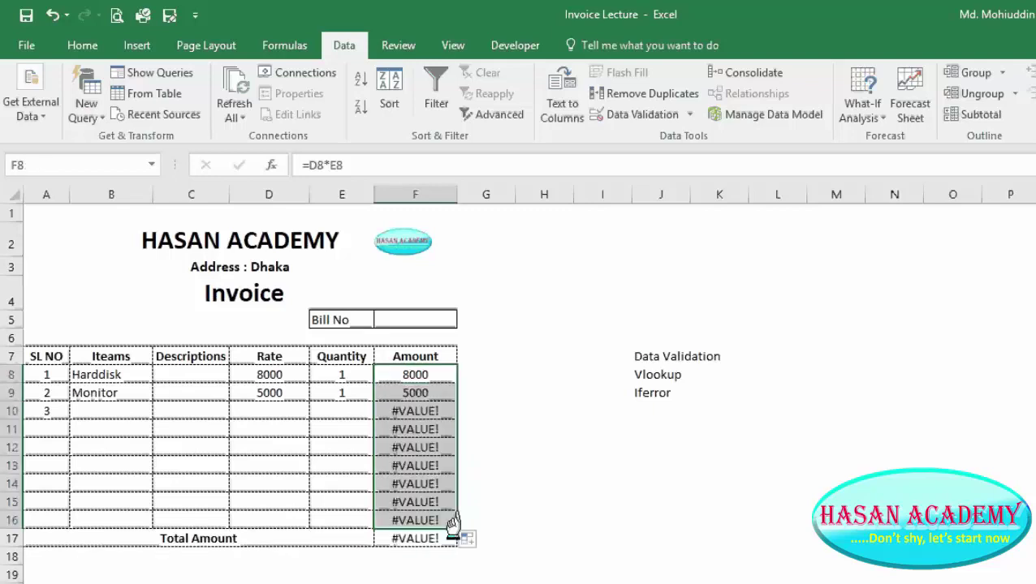
left_click(469, 538)
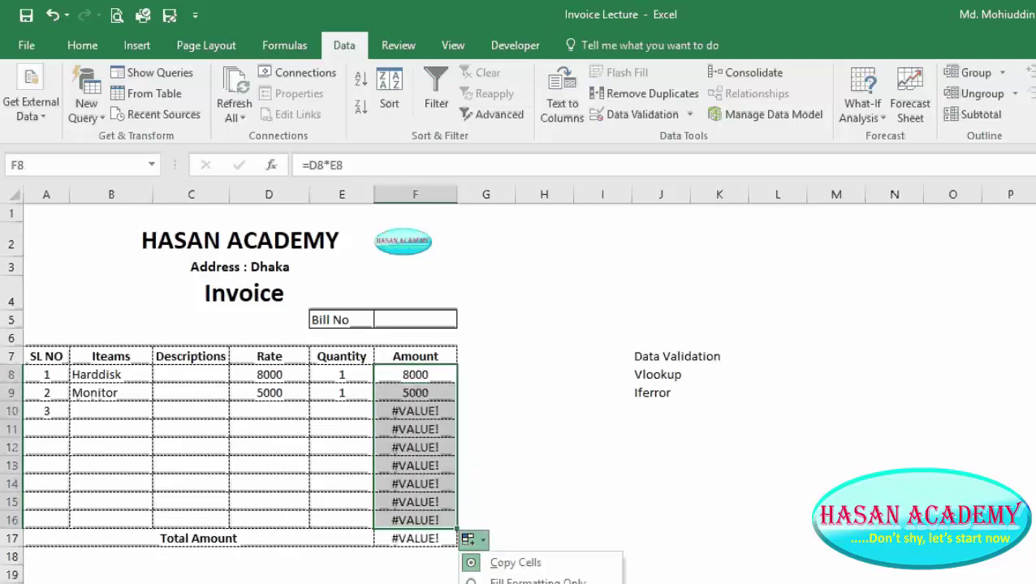
left_click(512, 580)
left_click(522, 497)
left_click(431, 466)
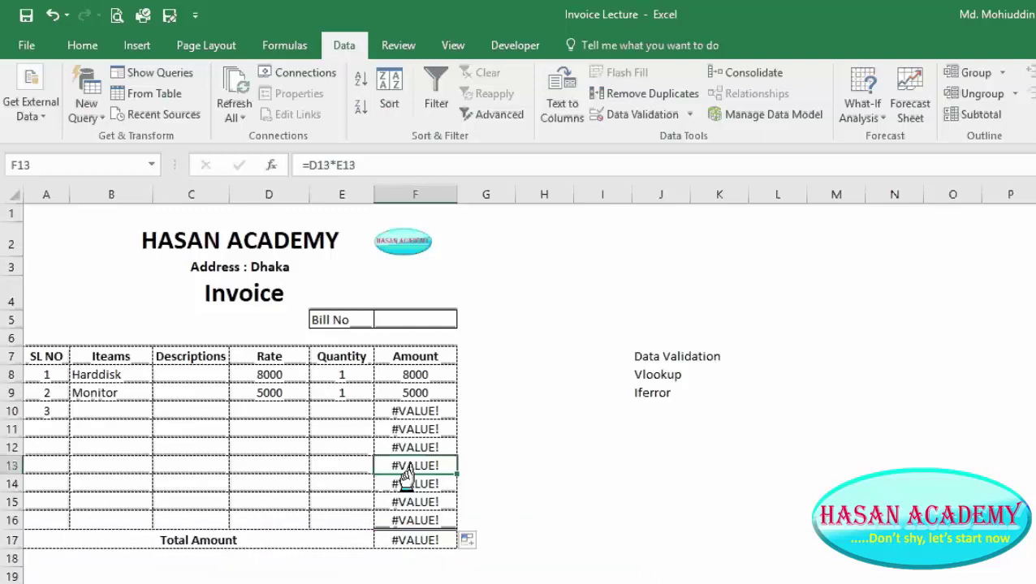
Change the F8 Amount formula to =IFERROR(D8*E8,"").
left_click(424, 371)
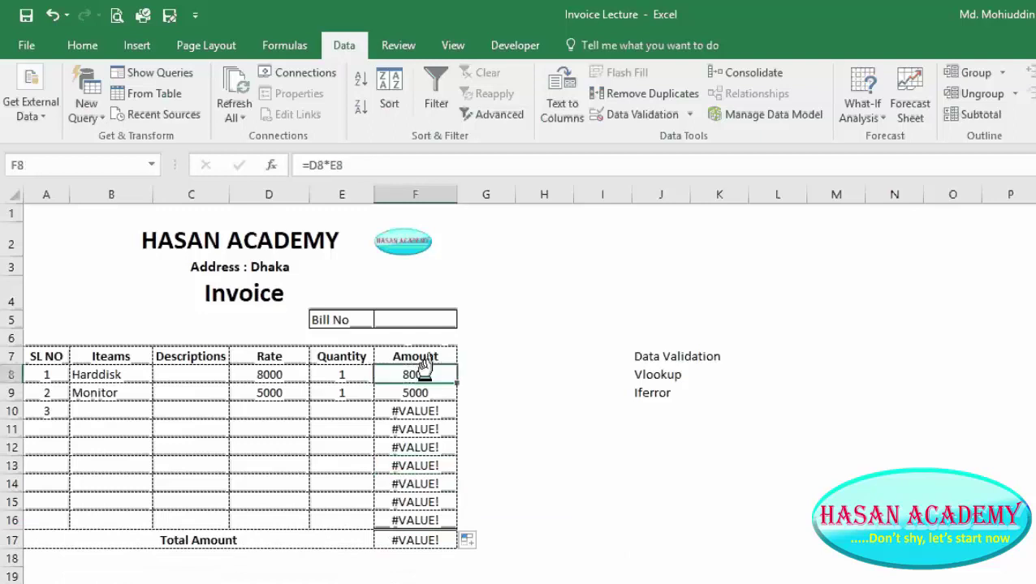
left_click(306, 164)
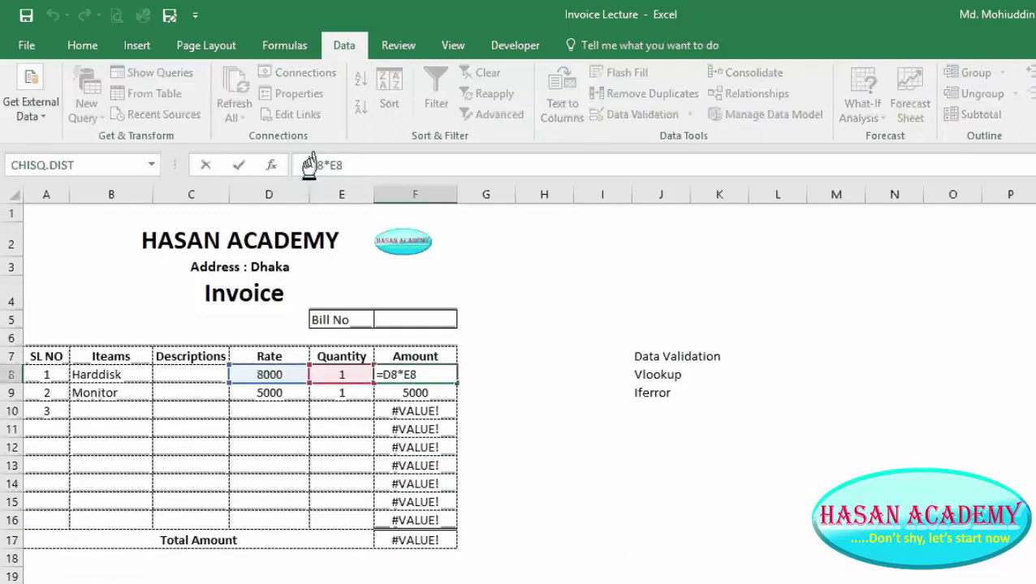
type("i")
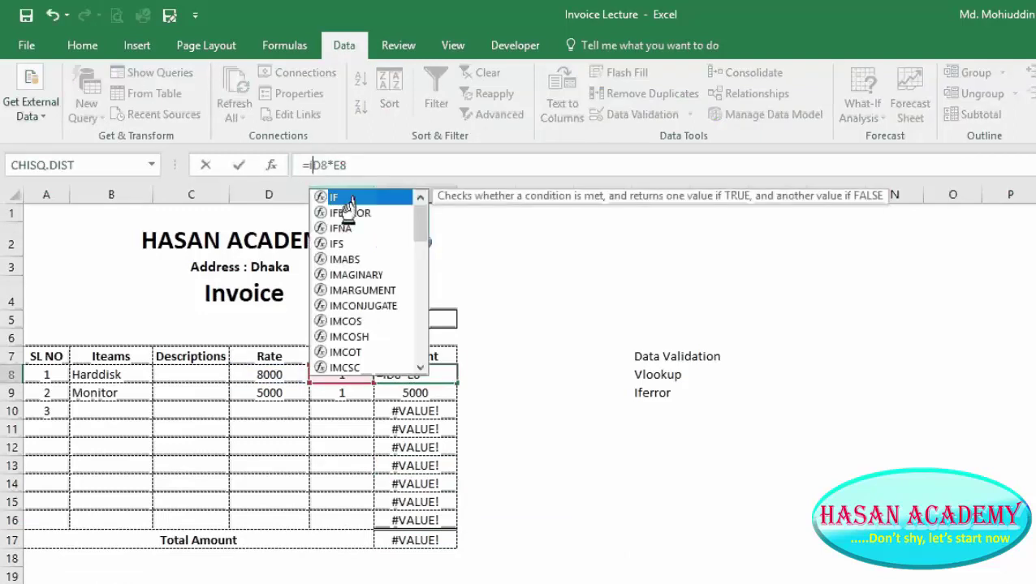
double_click(349, 213)
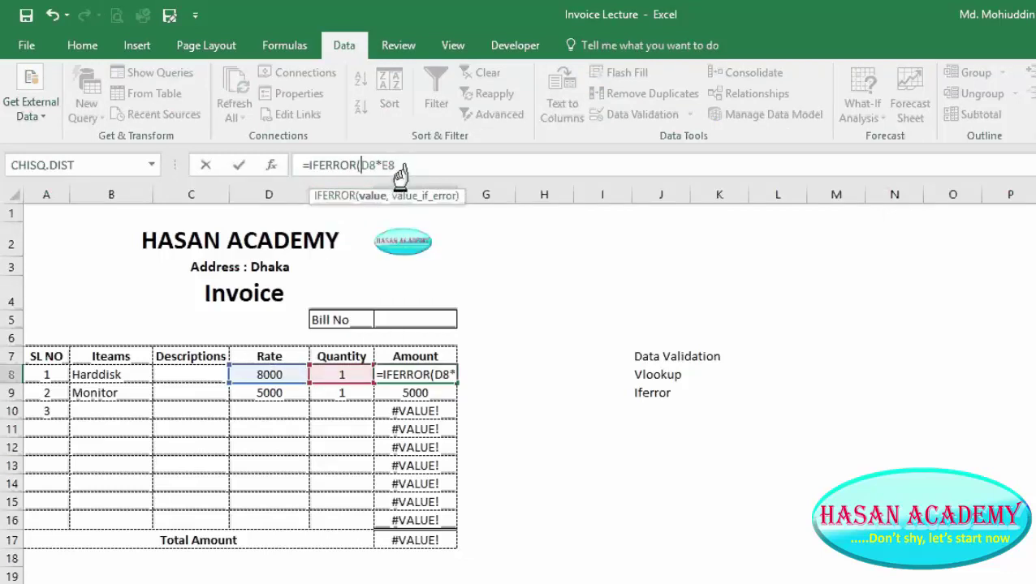
type(")")
type(",")
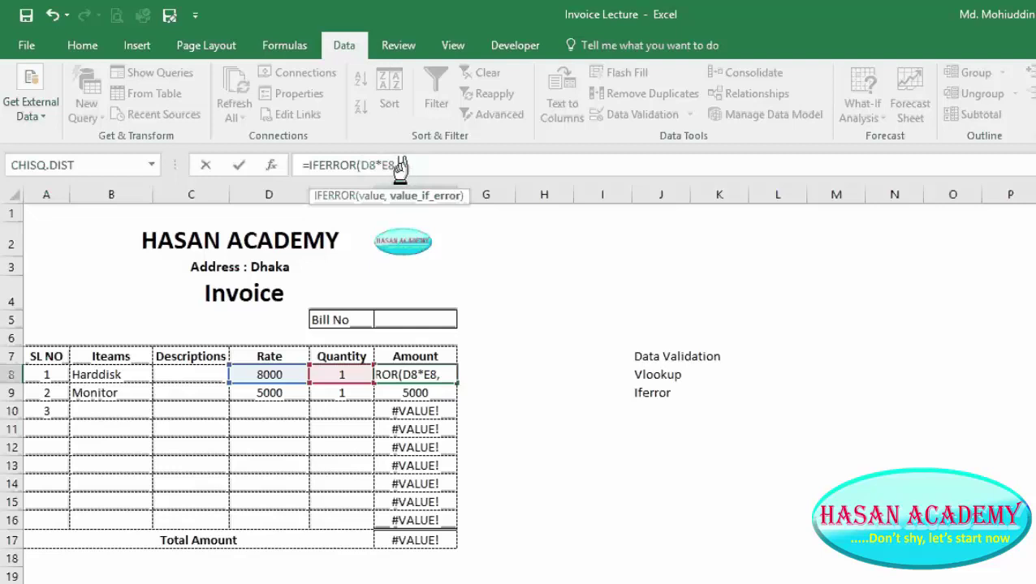
type("\"\"")
type(")")
key("Return")
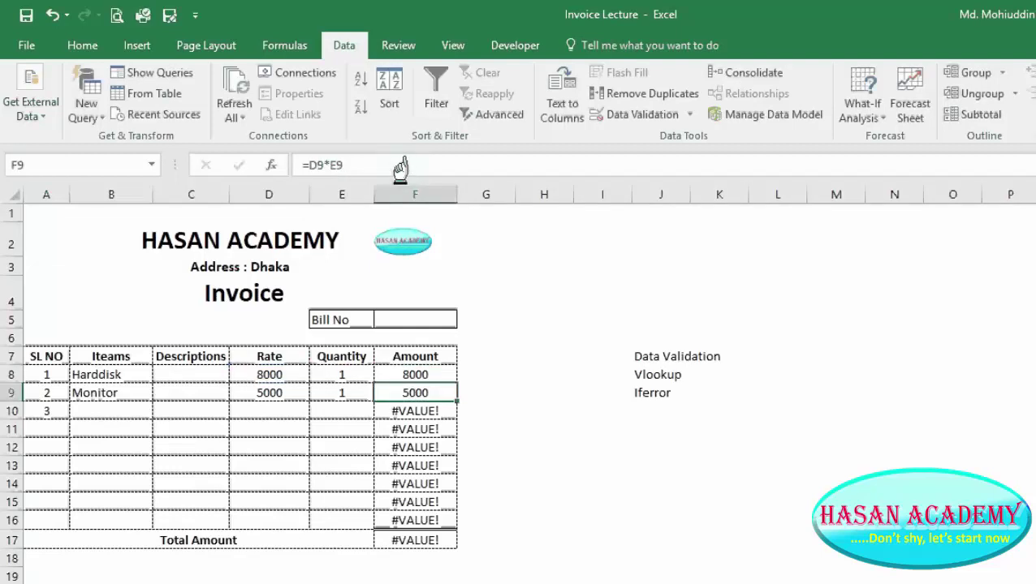
Fill the IFERROR formula down to F16 as Copy Cells and check the F17 total reads 13000.
left_click(403, 372)
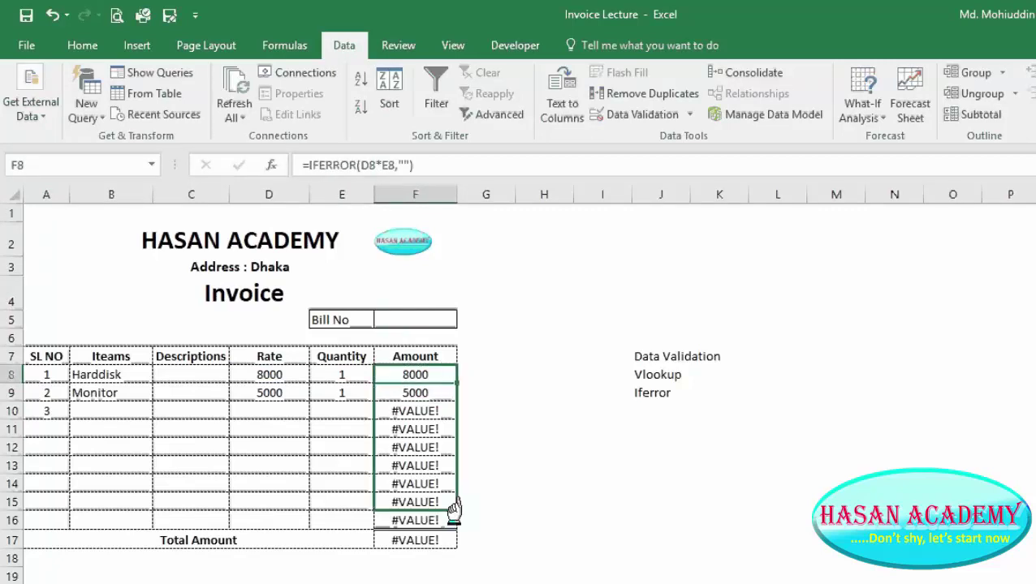
left_click_drag(455, 388, 456, 519)
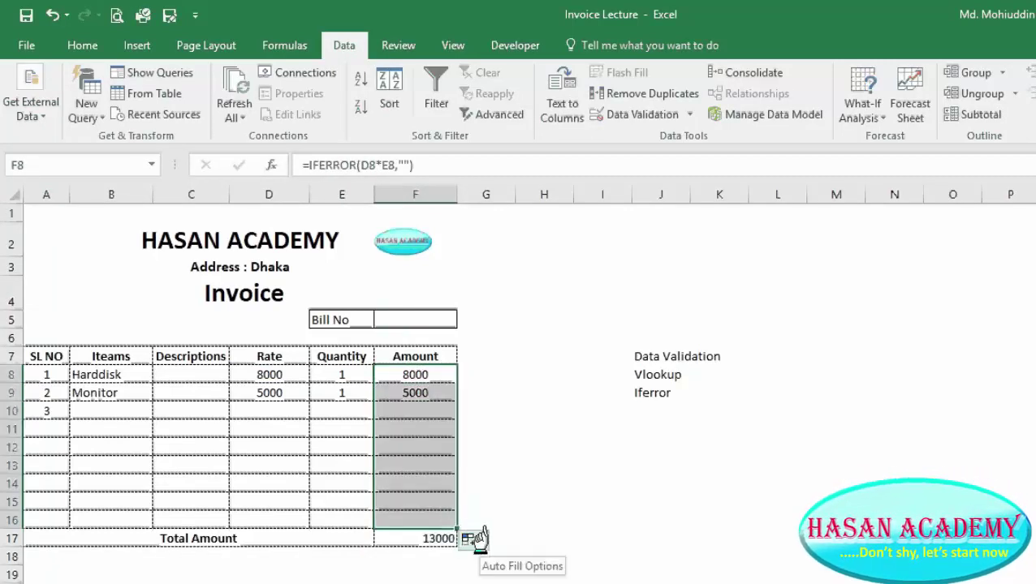
left_click(474, 539)
left_click(516, 563)
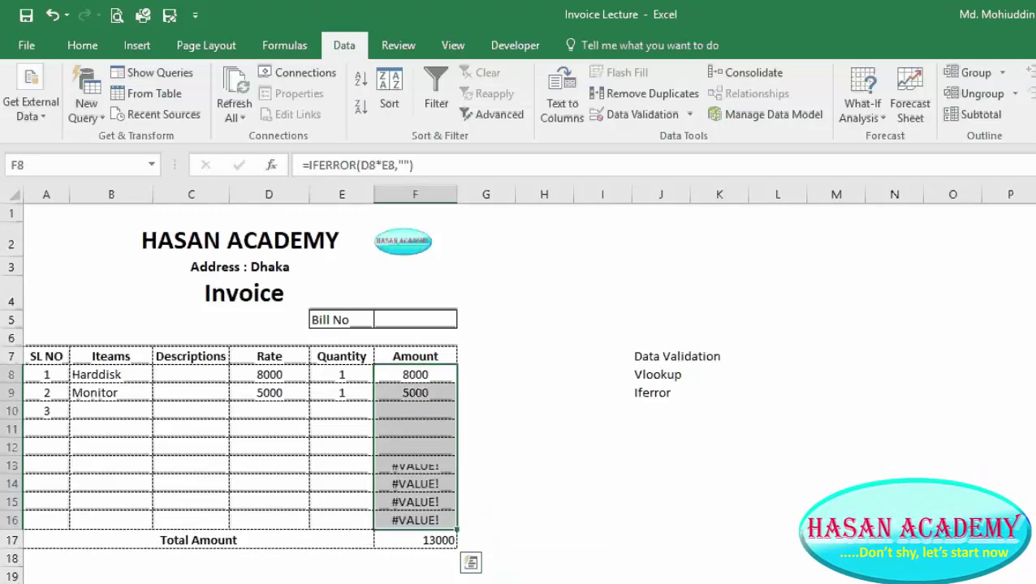
left_click(471, 501)
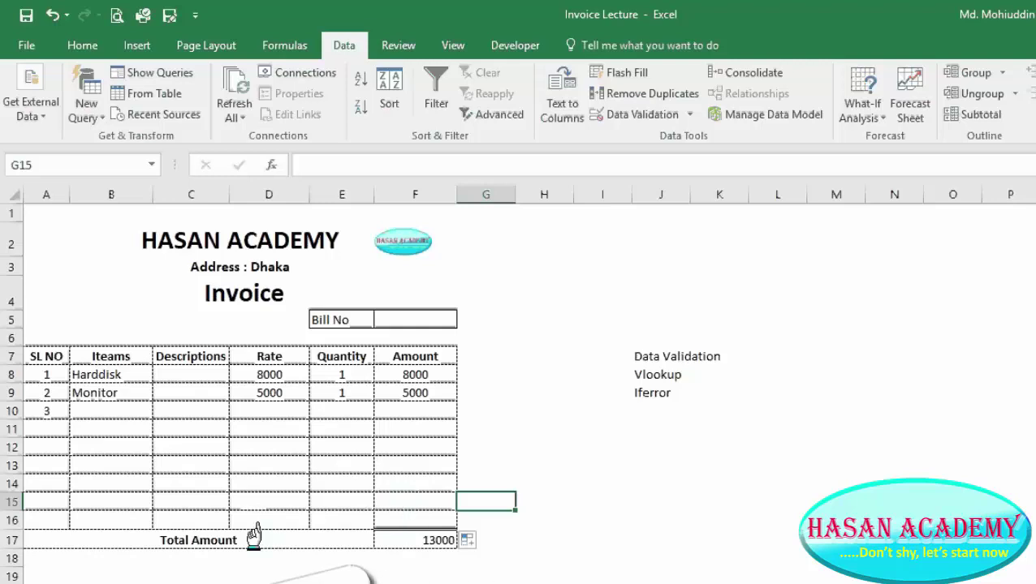
left_click(401, 538)
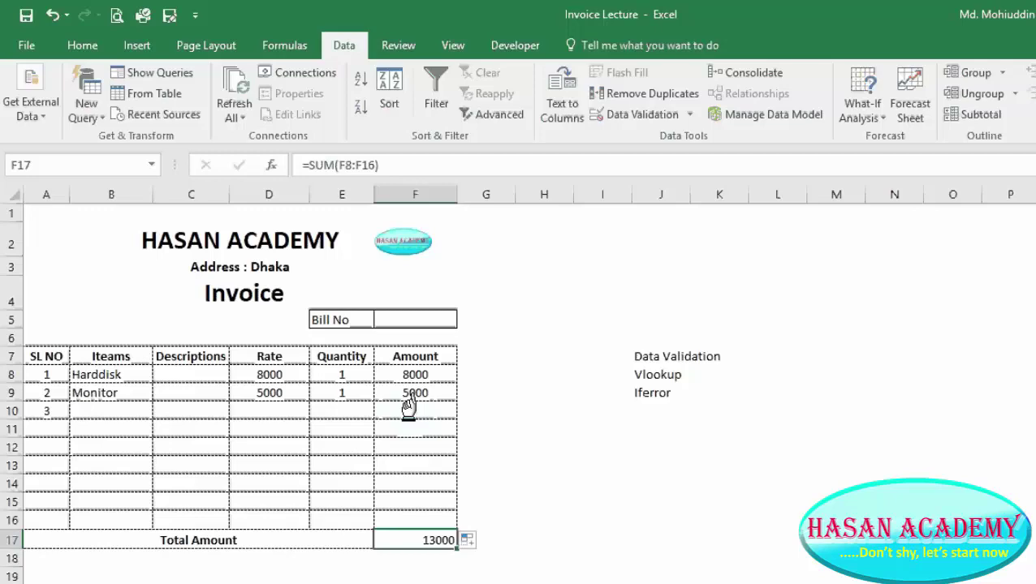
left_click(656, 370)
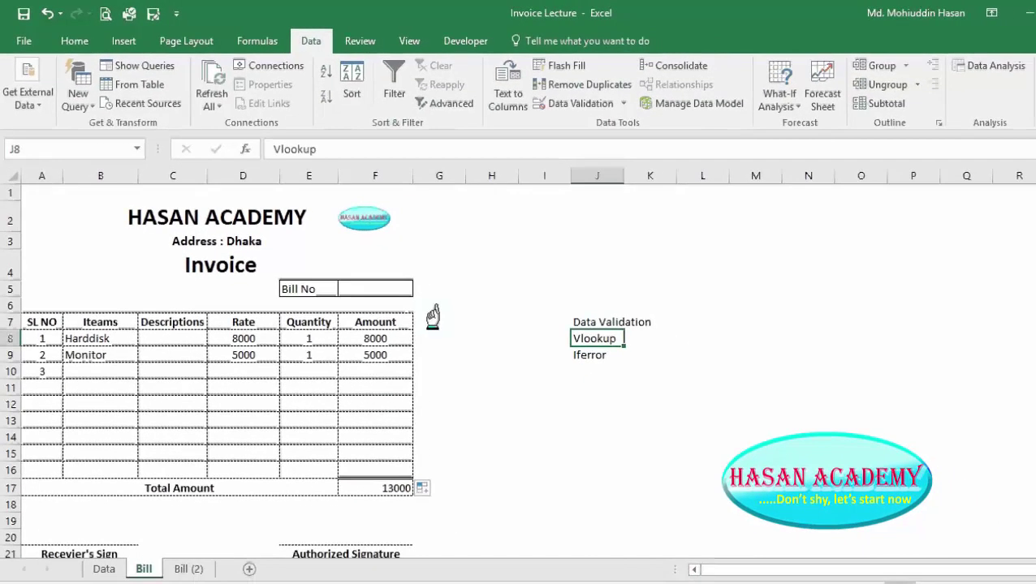
left_click(116, 336)
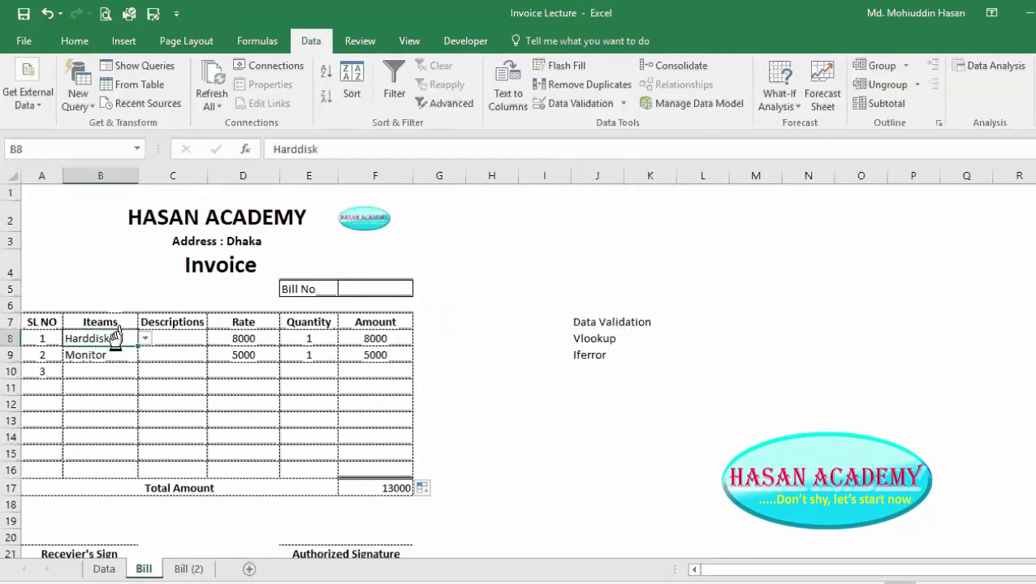
left_click(589, 336)
left_click(226, 339)
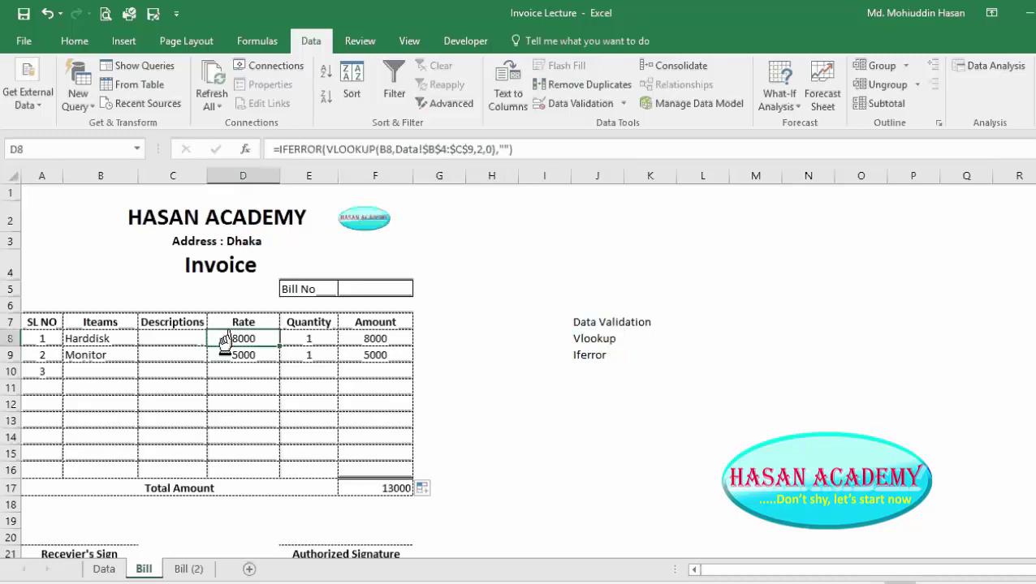
left_click(593, 358)
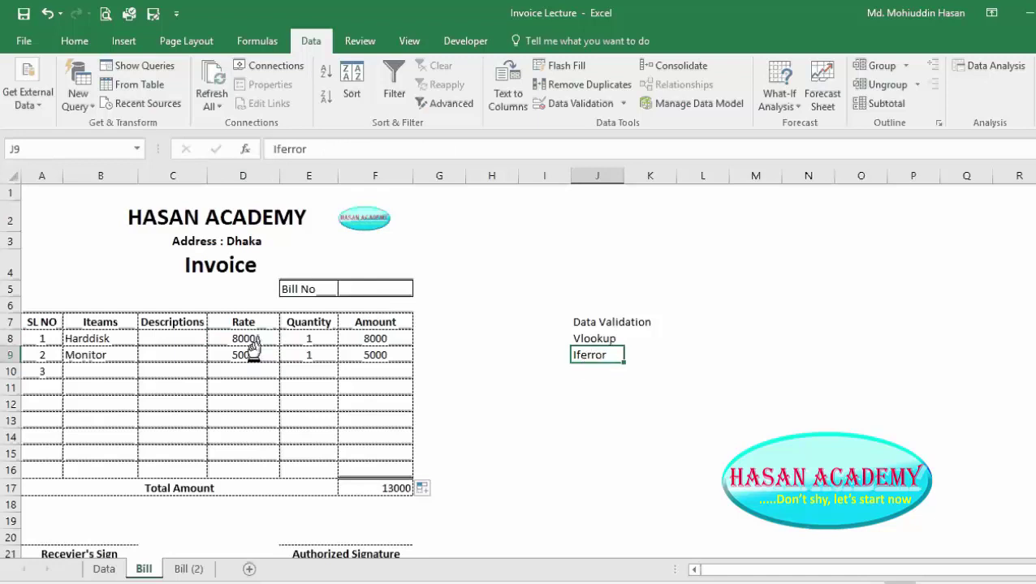